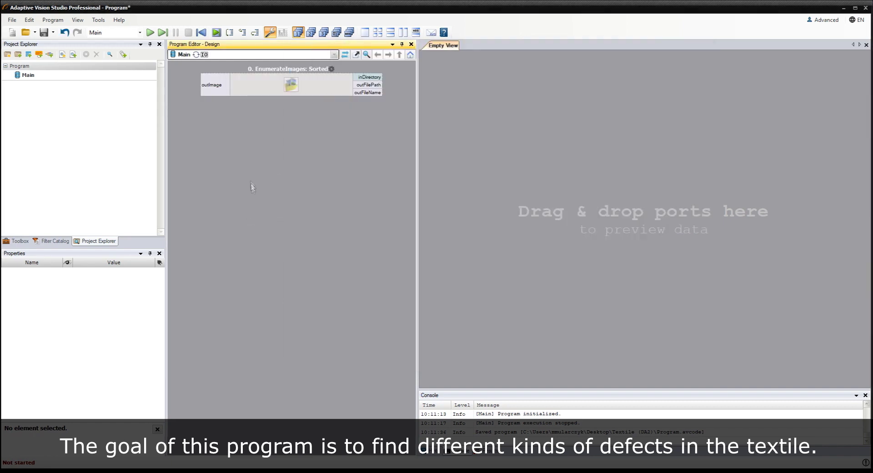
# Preview the outImage output of the EnumerateImages filter and iterate the program three times through the textile images
pyautogui.moveTo(216, 91); pyautogui.dragTo(448, 131)
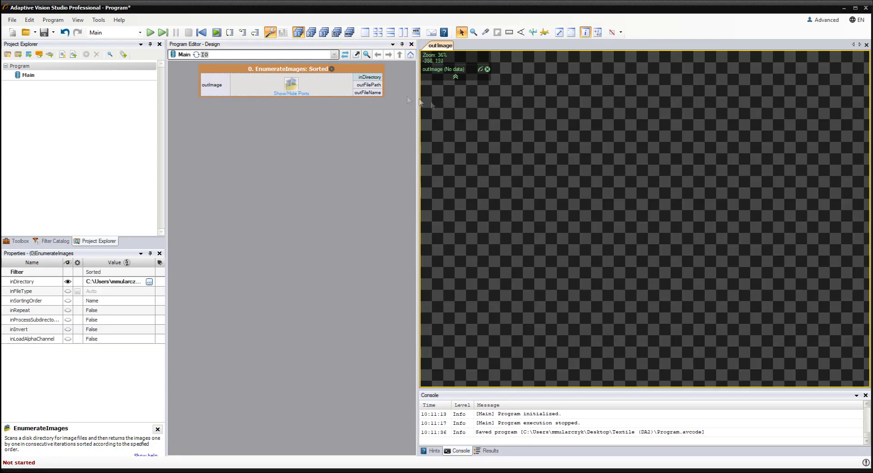
pyautogui.click(163, 32)
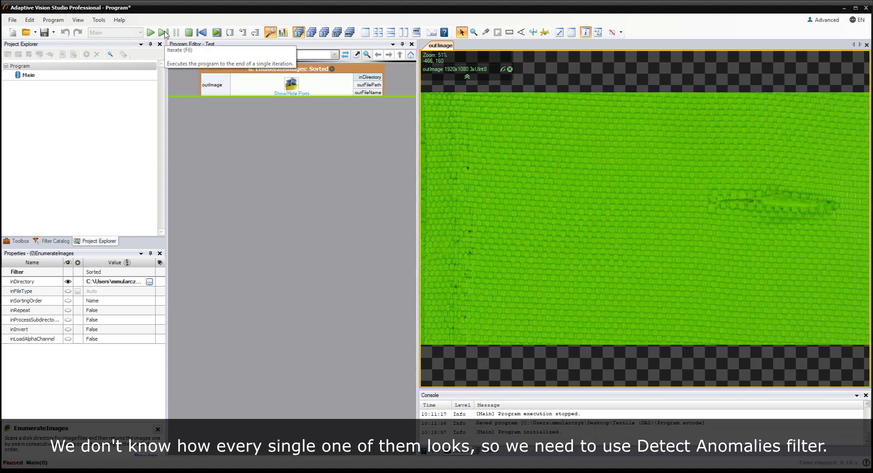
pyautogui.click(163, 32)
pyautogui.click(164, 33)
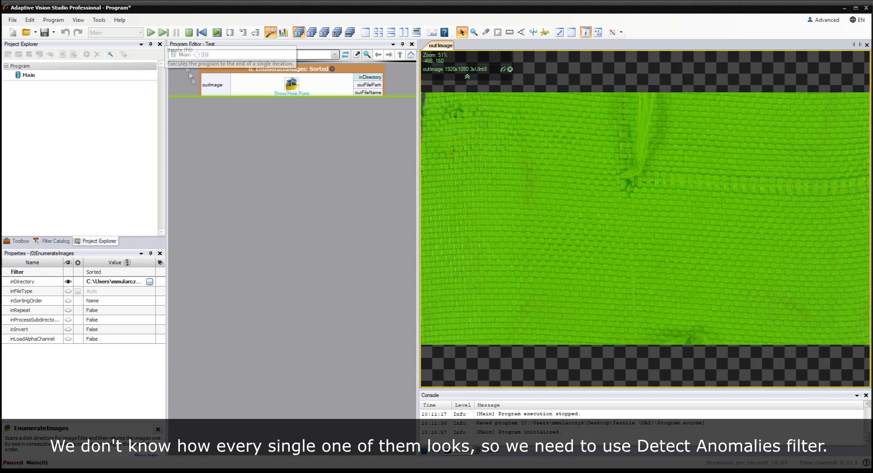
# Save the program, agreeing to stop its execution
pyautogui.click(44, 33)
pyautogui.click(498, 276)
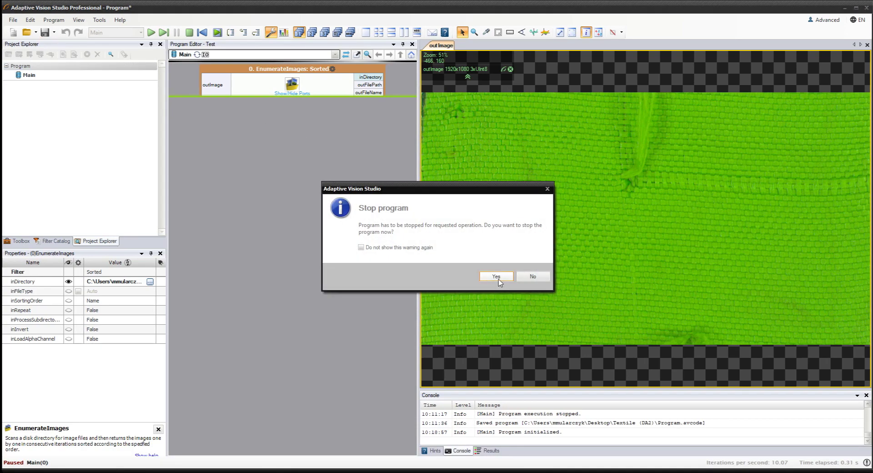
pyautogui.click(374, 248)
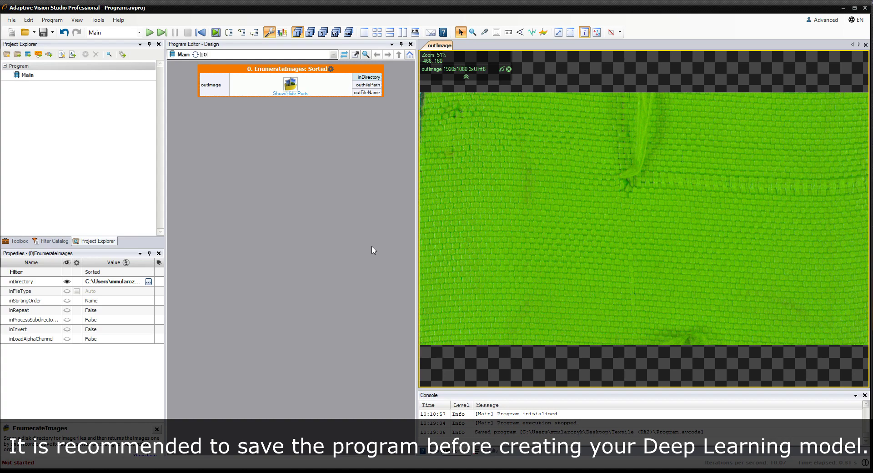
# Add the Deep Learning filter DetectAnomalies2 below EnumerateImages and connect outImage to its inImage input
pyautogui.click(19, 241)
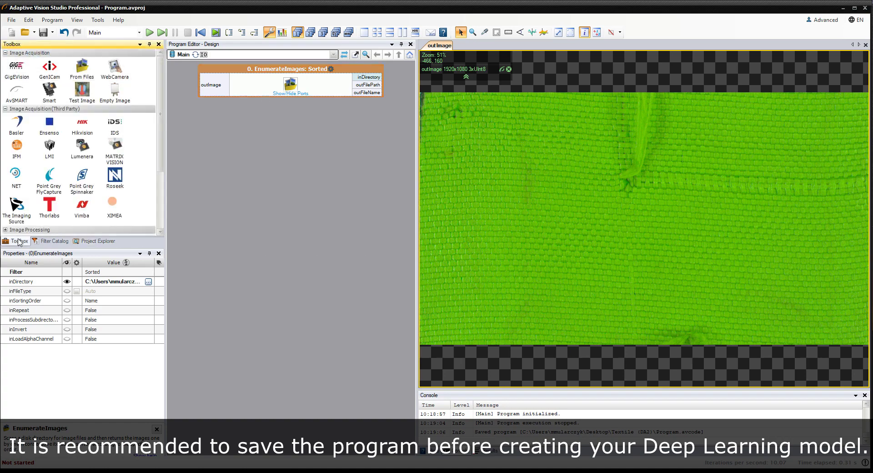
pyautogui.moveTo(163, 122); pyautogui.dragTo(174, 167)
pyautogui.click(50, 172)
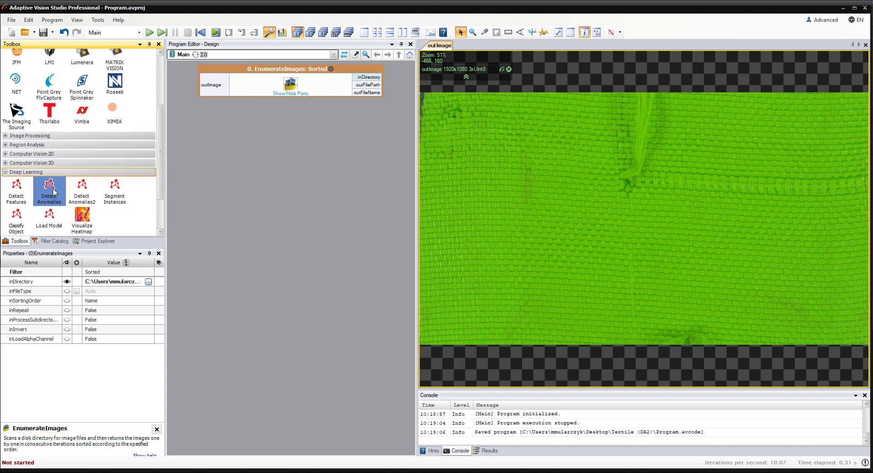
pyautogui.moveTo(87, 193); pyautogui.dragTo(266, 160)
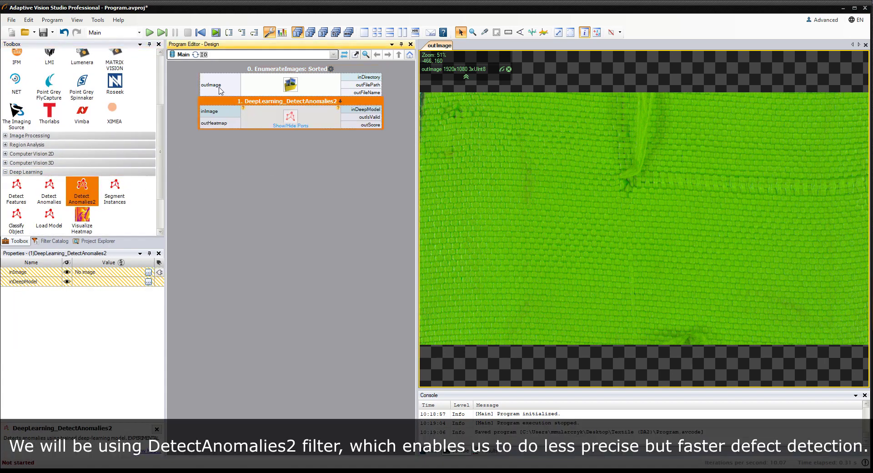
pyautogui.moveTo(221, 90); pyautogui.dragTo(224, 113)
pyautogui.click(268, 117)
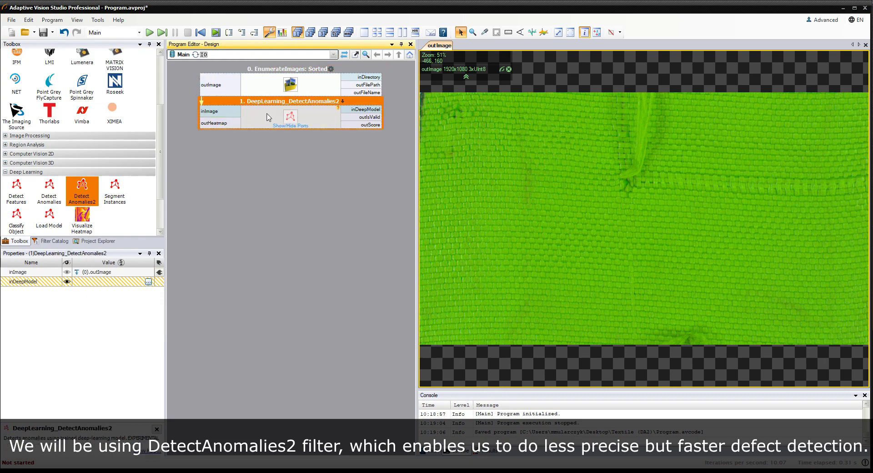
# Create a deep learning model for the filter's inDeepModel parameter at the location model_000
pyautogui.click(148, 283)
pyautogui.click(149, 283)
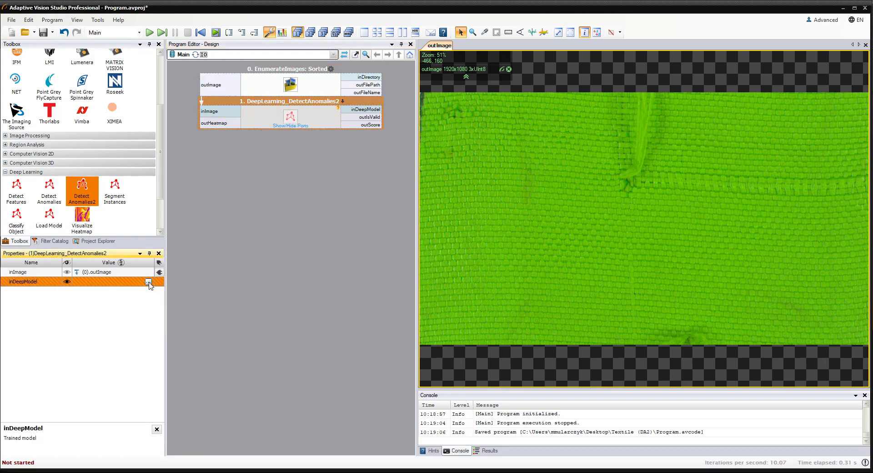
pyautogui.click(483, 272)
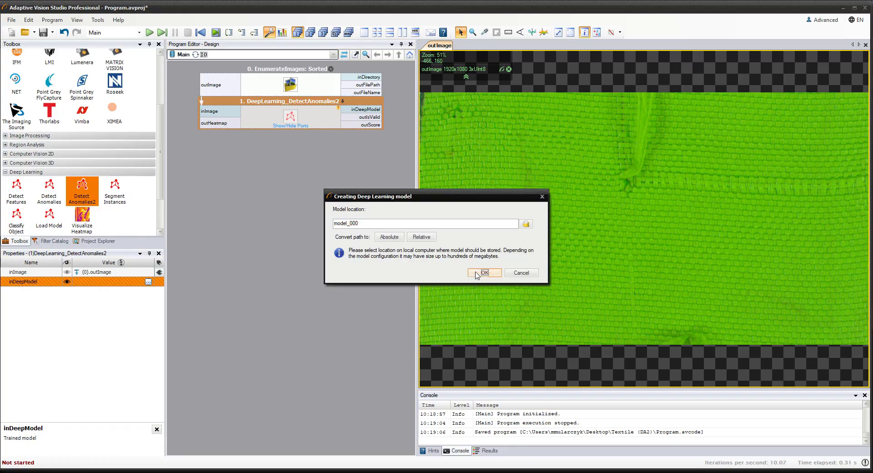
pyautogui.click(495, 275)
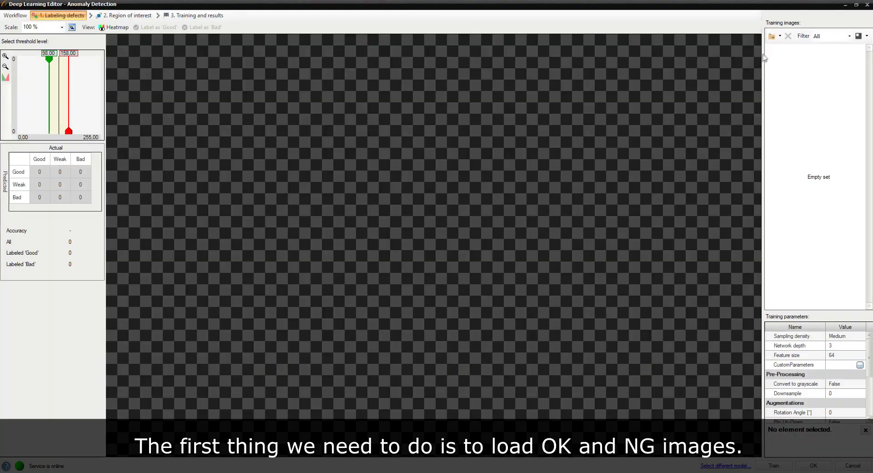
# Add all images from the Training set's OK folder to the training images, marked as Good
pyautogui.click(780, 36)
pyautogui.moveTo(787, 50)
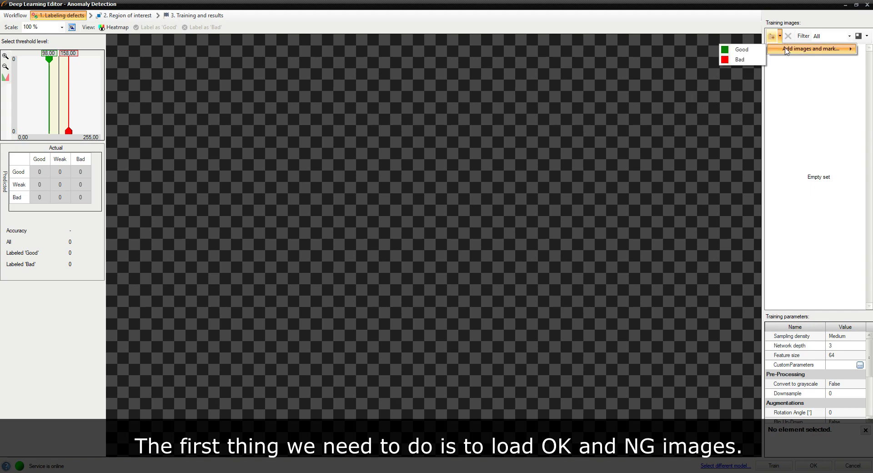
pyautogui.click(752, 49)
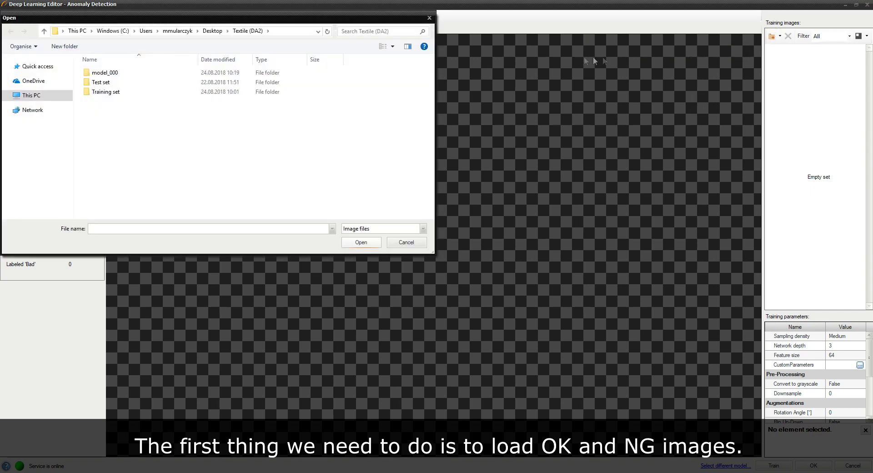
pyautogui.doubleClick(106, 92)
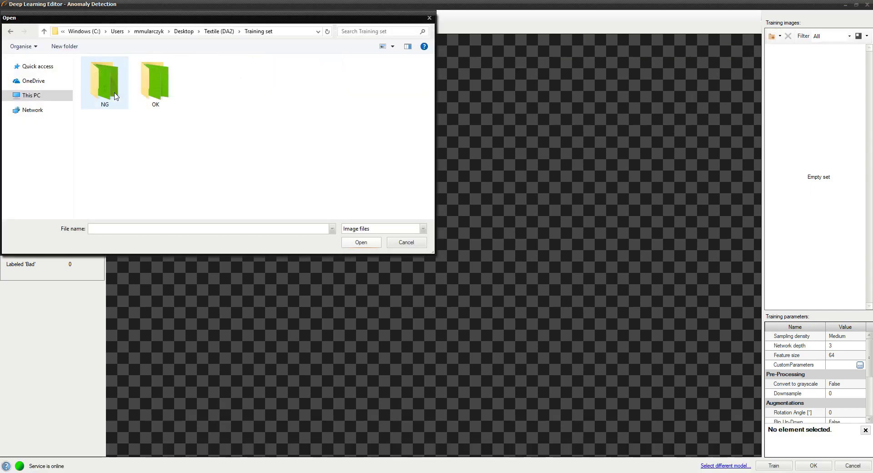
pyautogui.doubleClick(157, 96)
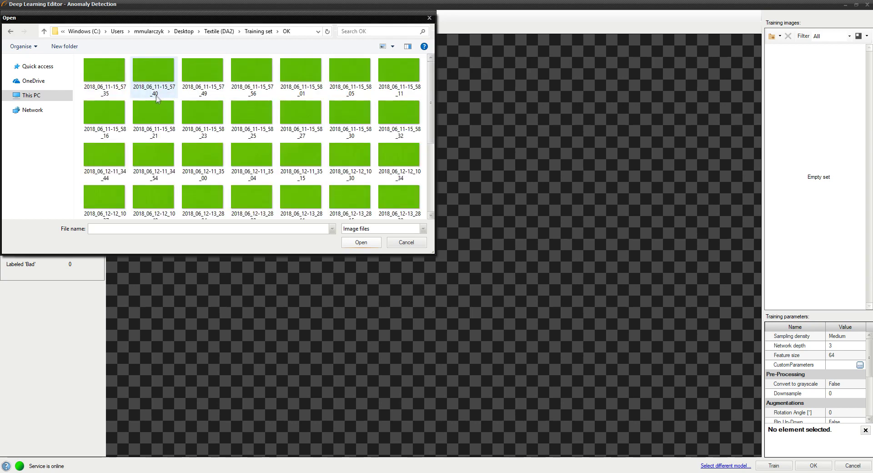
pyautogui.click(104, 72)
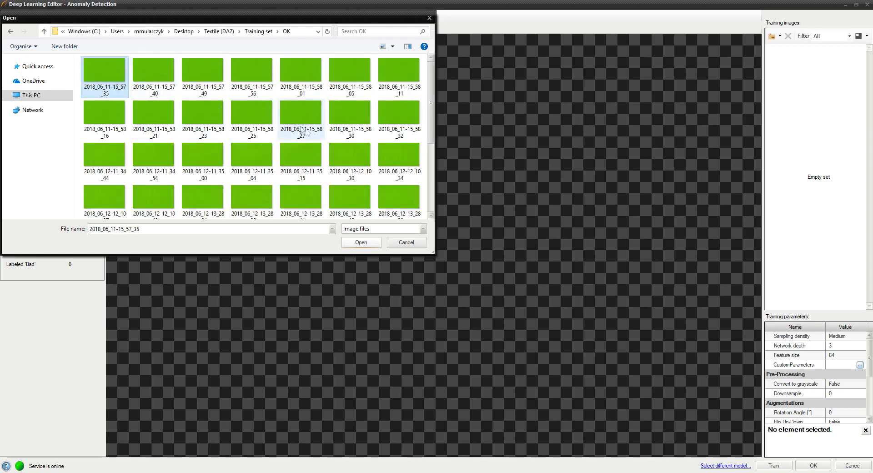
pyautogui.scroll(-3, 325, 145)
pyautogui.keyDown('shift'); pyautogui.click(127, 192); pyautogui.keyUp('shift')
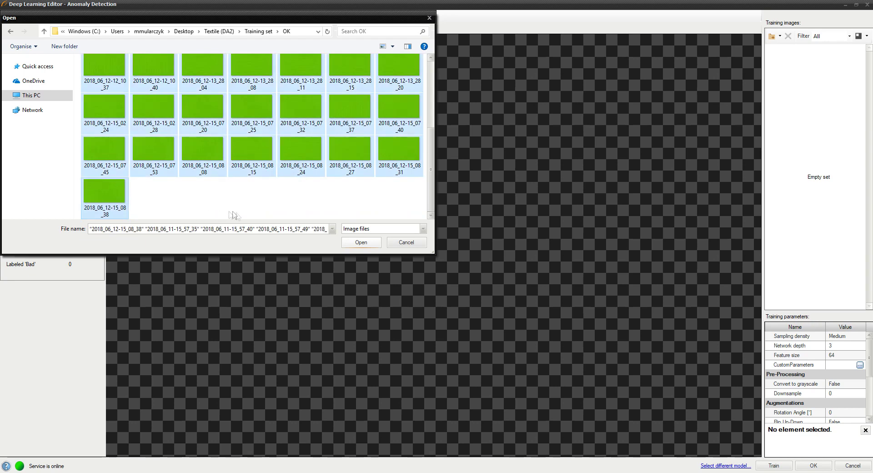
pyautogui.click(348, 243)
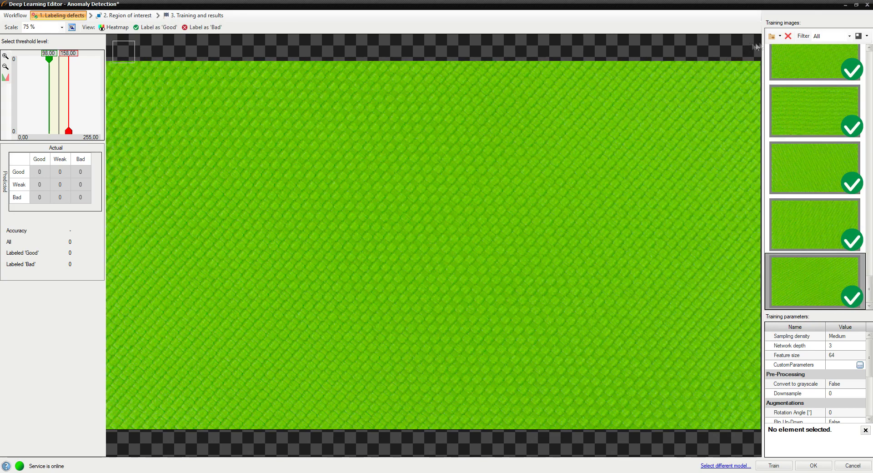
# Add all three images from the Training set's NG folder to the training images, marked as Bad
pyautogui.click(780, 36)
pyautogui.moveTo(785, 51)
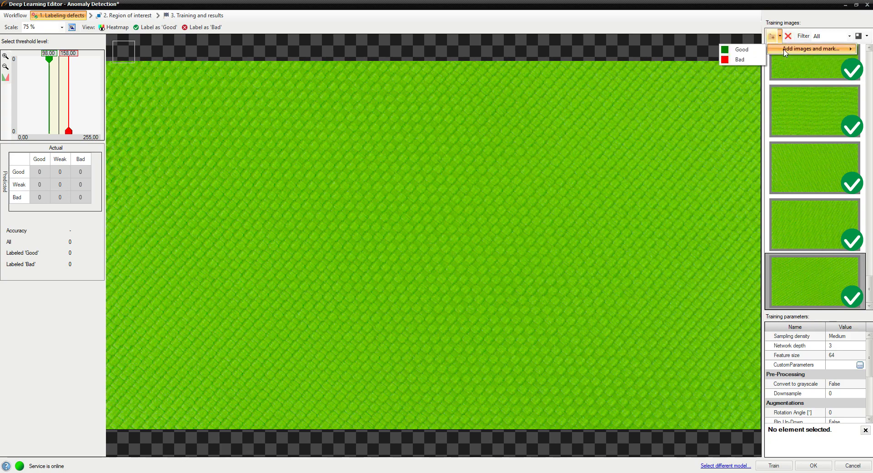
pyautogui.click(741, 60)
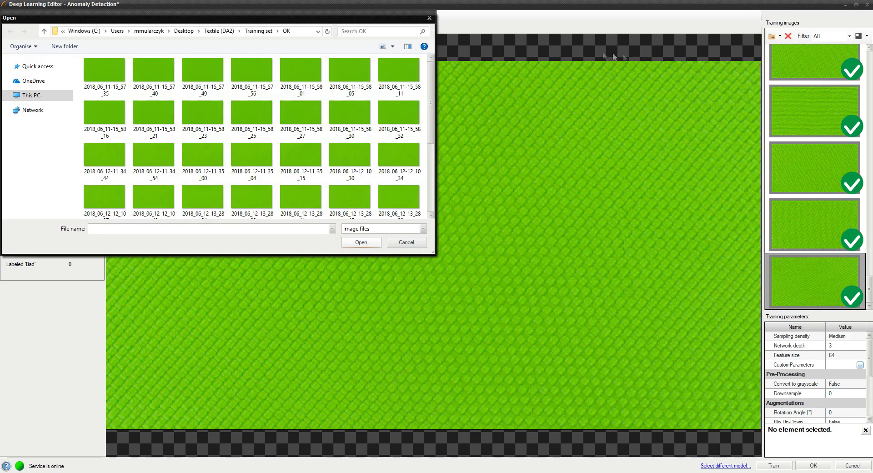
pyautogui.click(258, 31)
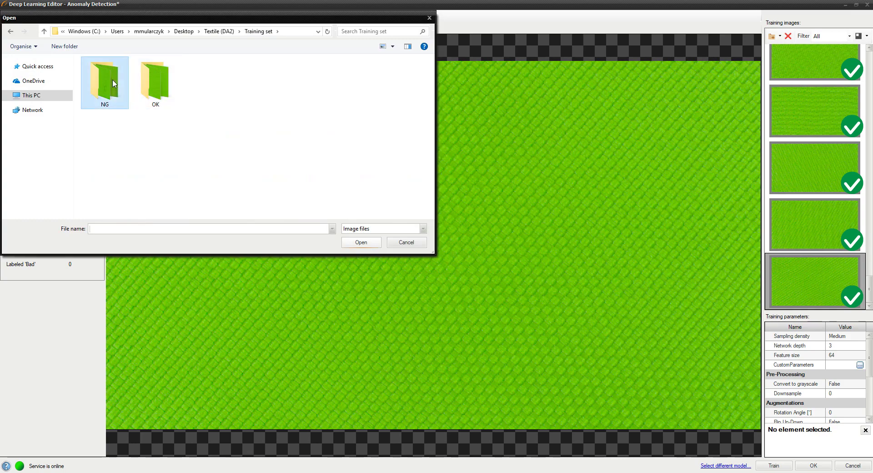
pyautogui.doubleClick(105, 96)
pyautogui.moveTo(103, 136); pyautogui.dragTo(232, 98)
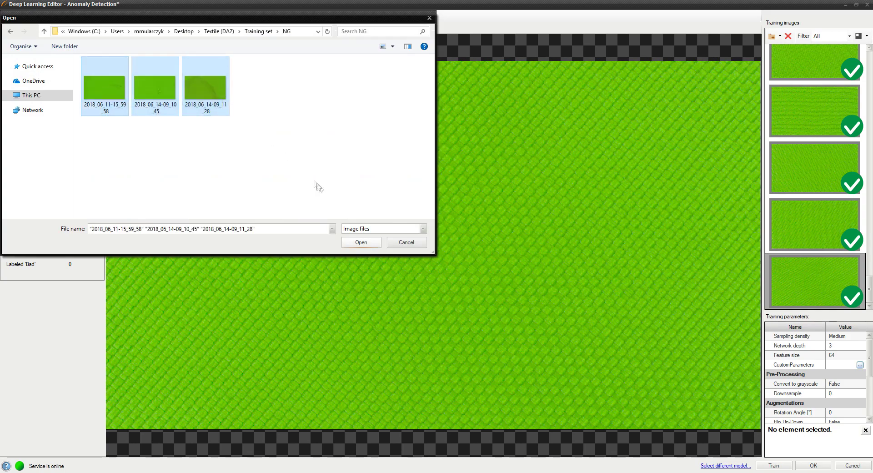
pyautogui.click(361, 242)
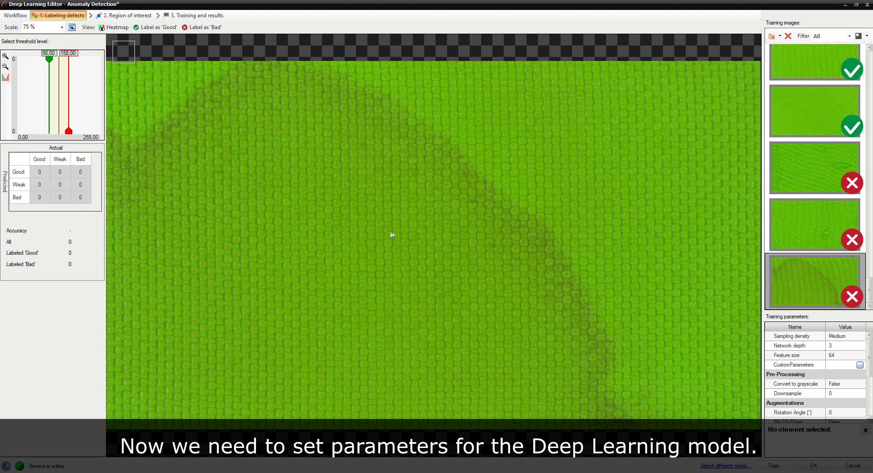
# Set the training parameters Sampling density to High and Feature size to 124
pyautogui.click(820, 335)
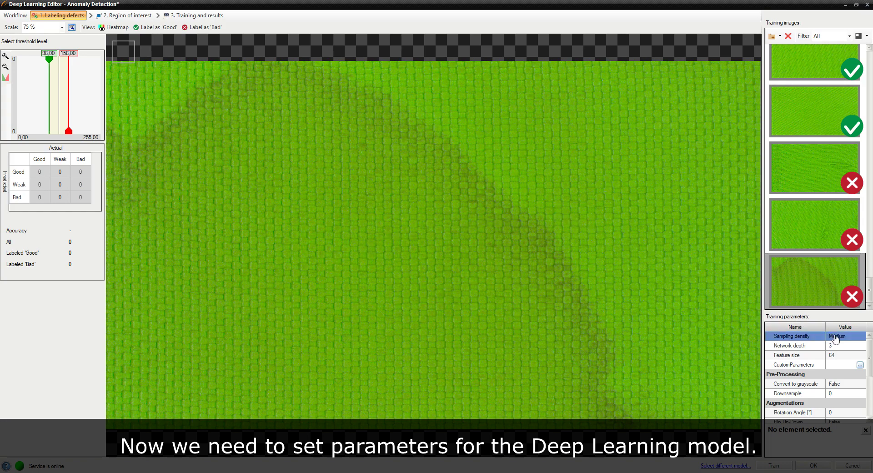
pyautogui.click(835, 336)
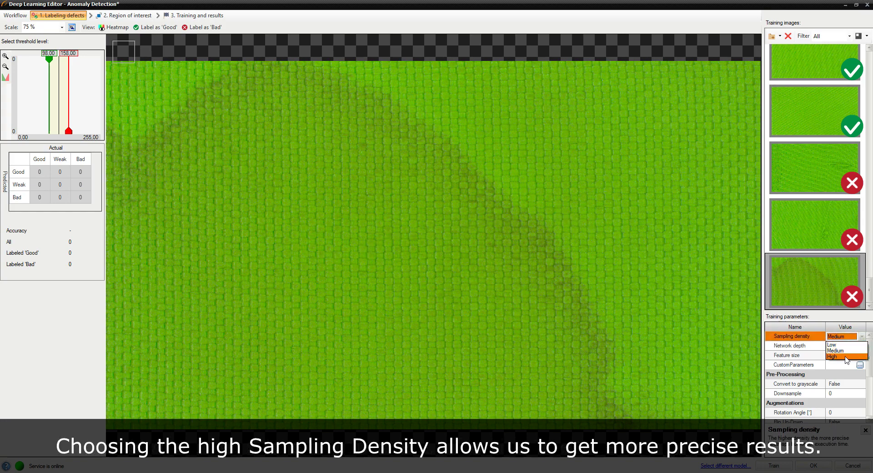
pyautogui.click(847, 357)
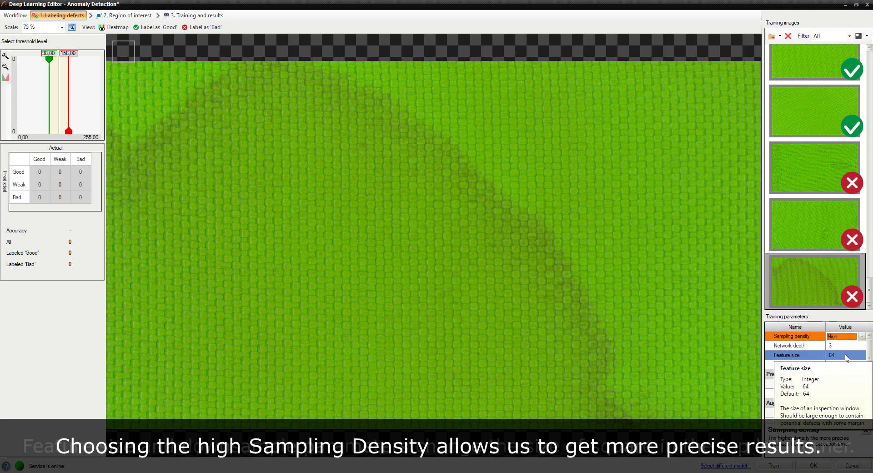
pyautogui.click(847, 358)
pyautogui.moveTo(854, 355); pyautogui.dragTo(864, 356)
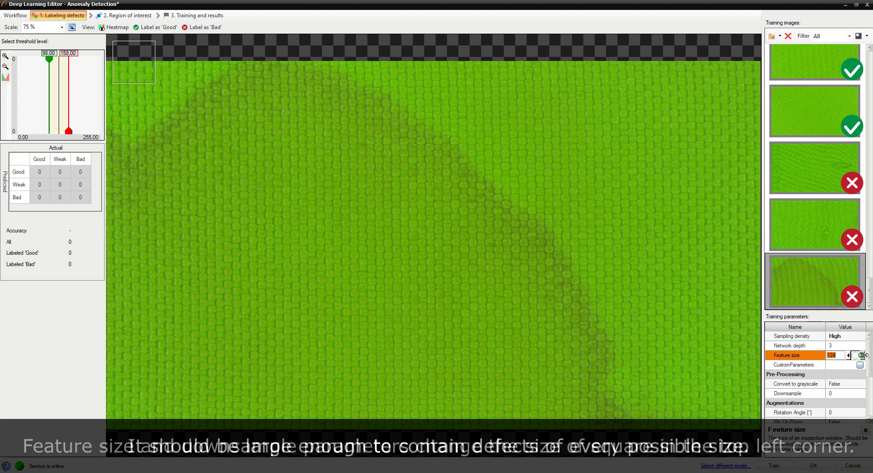
# Set Downsample to 1 and compare the inspection window with the tear in the first bad training image
pyautogui.click(848, 394)
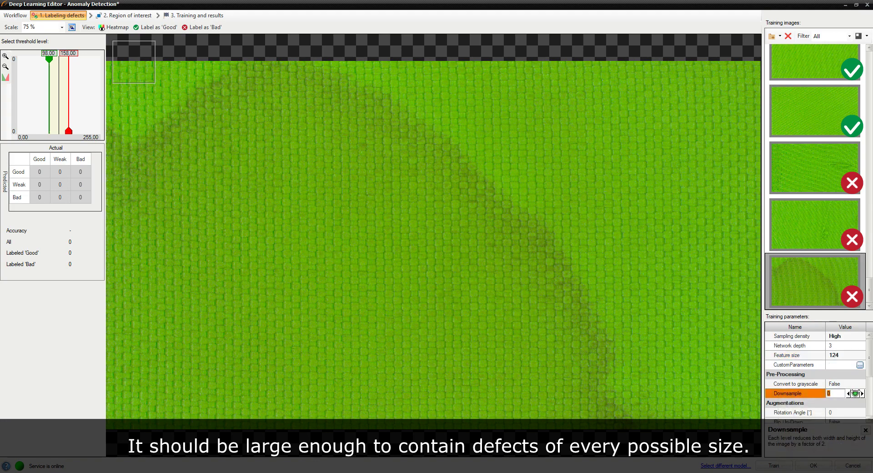
pyautogui.click(863, 394)
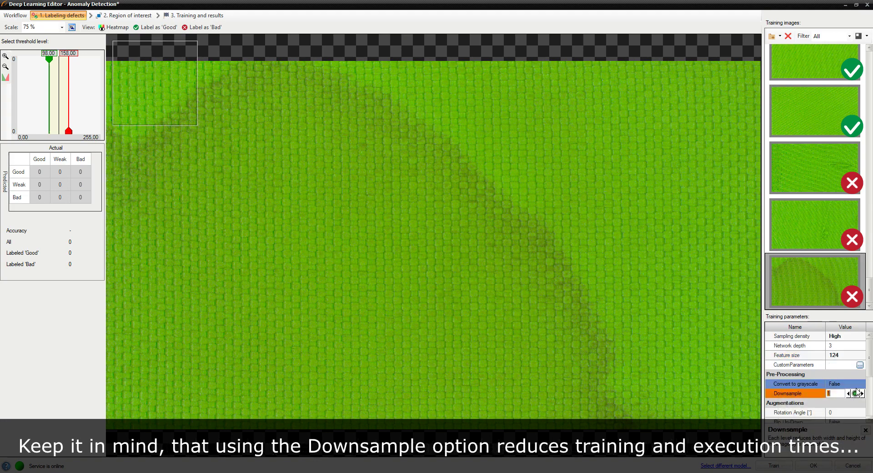
pyautogui.click(817, 179)
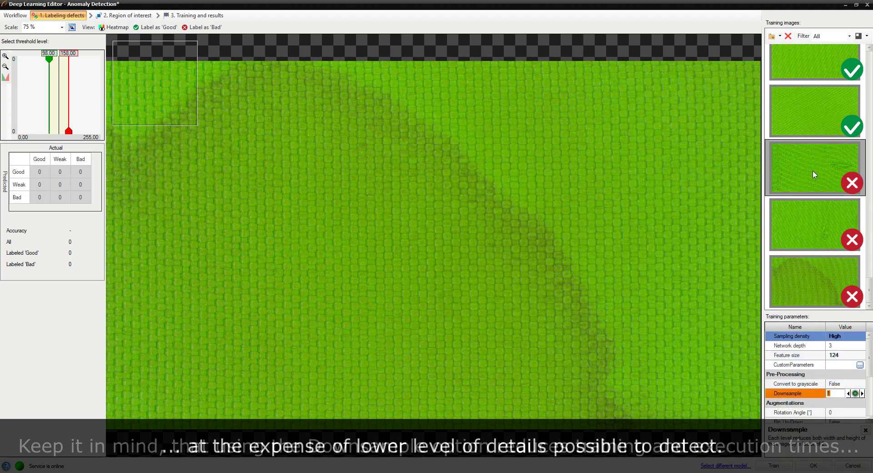
pyautogui.moveTo(499, 181); pyautogui.dragTo(237, 102)
pyautogui.moveTo(390, 211); pyautogui.dragTo(216, 150)
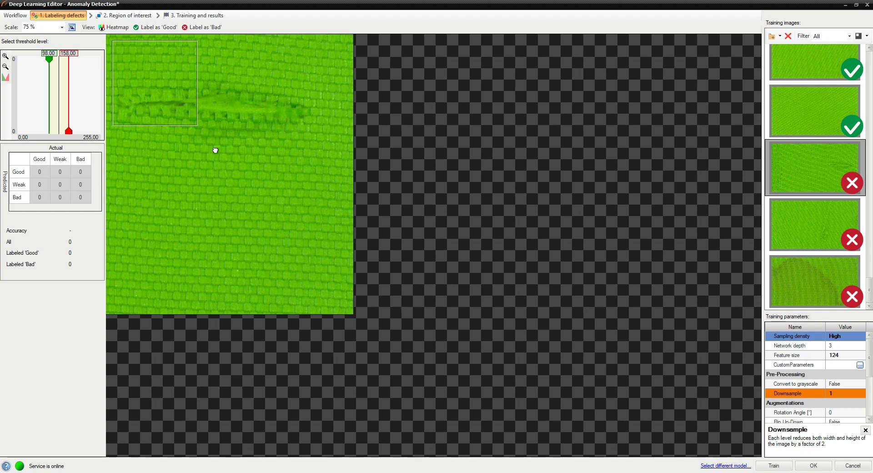
pyautogui.click(72, 27)
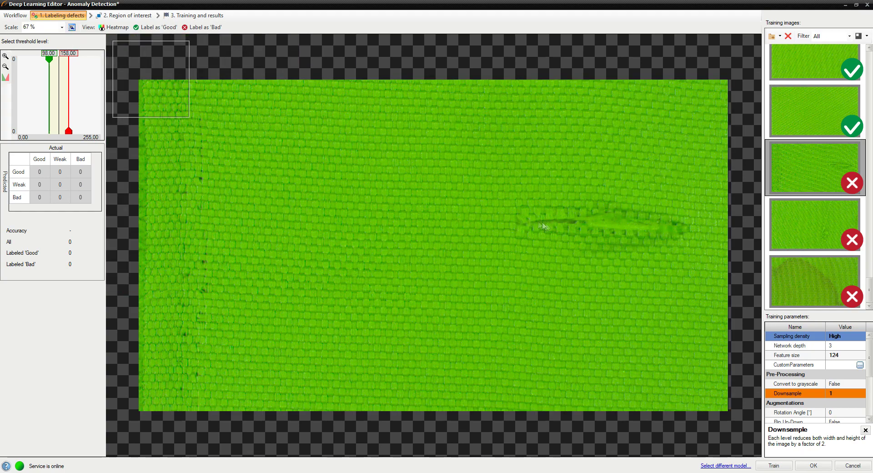
# Set the augmentation Rotation Angle to 30 degrees and both Flip Up-Down and Flip Left-Right to True
pyautogui.scroll(-3, 867, 358)
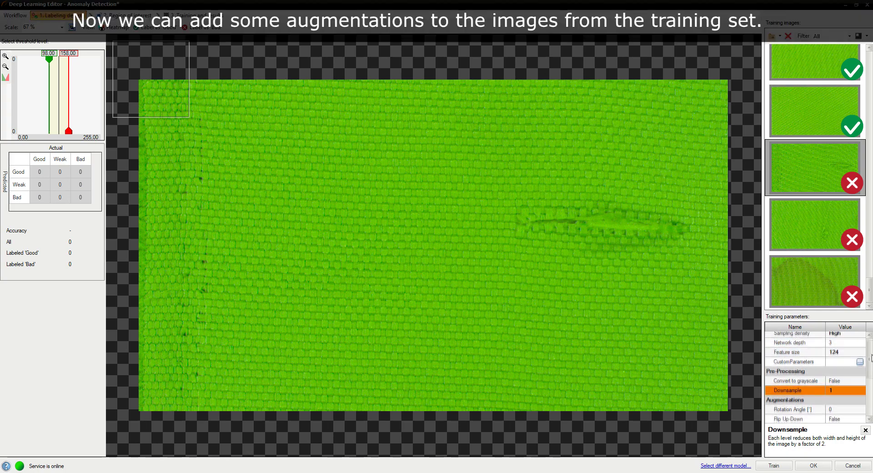
pyautogui.scroll(-1, 870, 382)
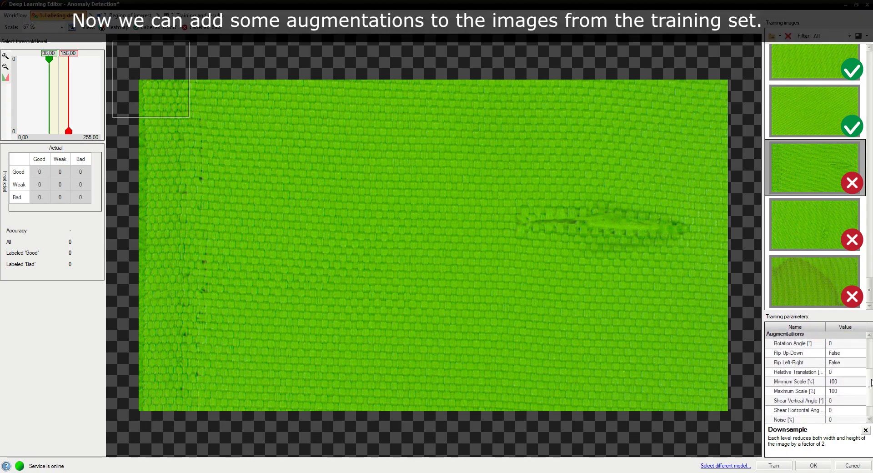
pyautogui.click(840, 344)
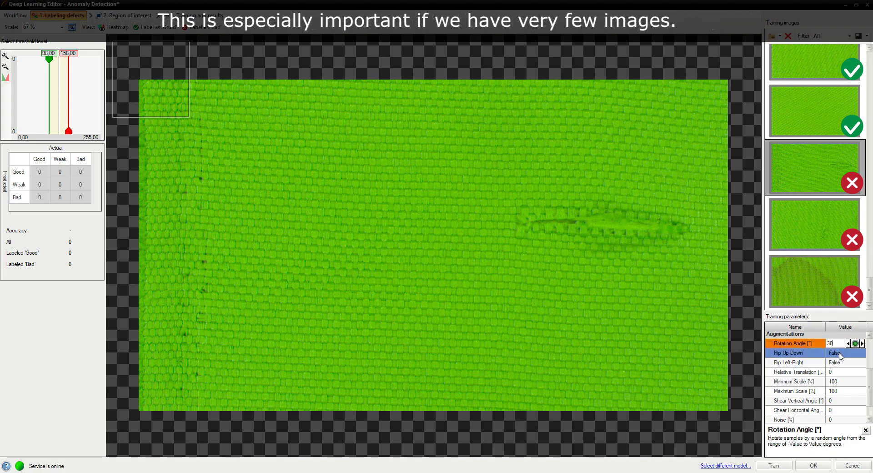
pyautogui.click(840, 354)
pyautogui.click(842, 364)
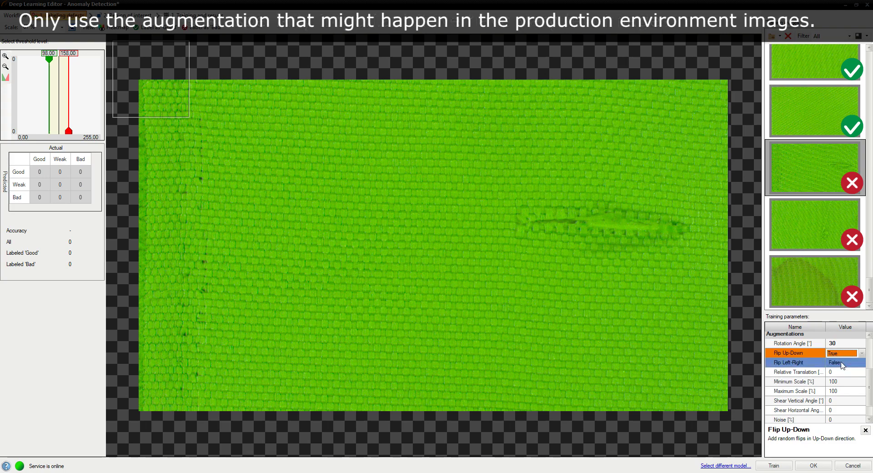
pyautogui.click(841, 363)
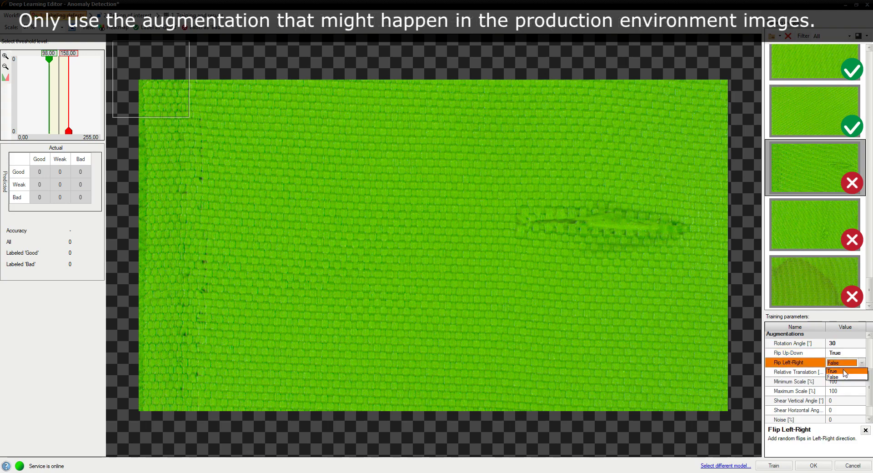
pyautogui.click(844, 373)
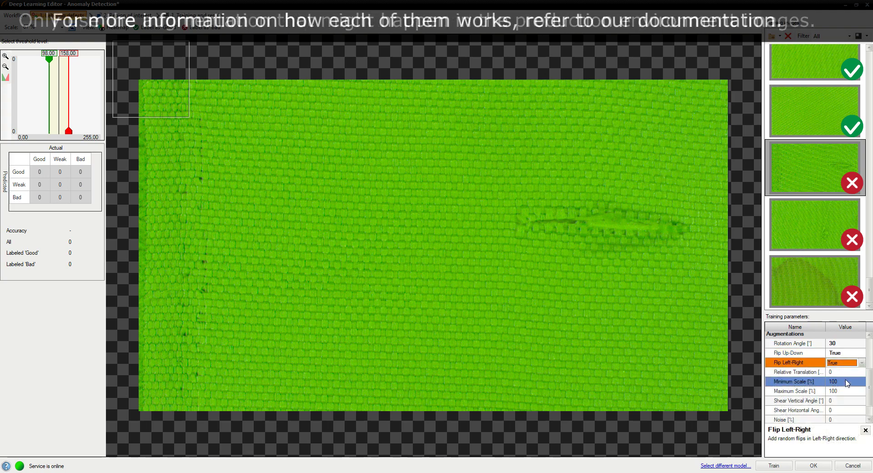
# Set the augmentation Minimum Scale to 97%, Maximum Scale to 103% and Gaussian Blur Kernel Size to 2 px
pyautogui.click(847, 382)
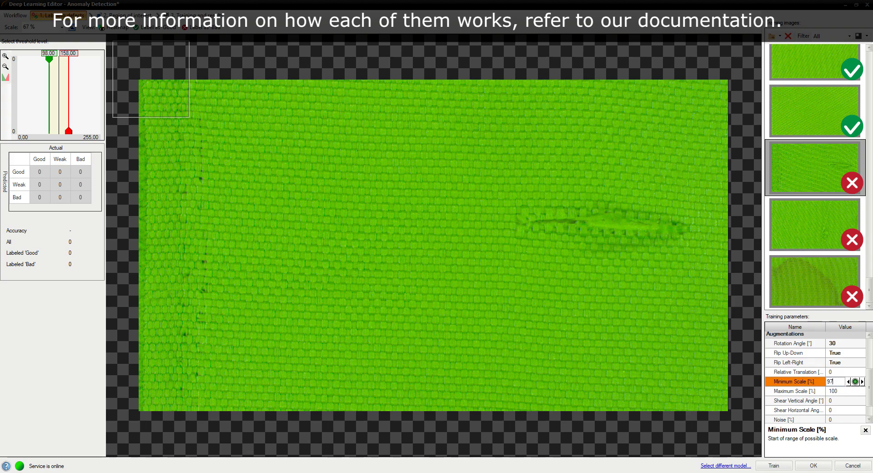
pyautogui.write('97')
pyautogui.click(844, 392)
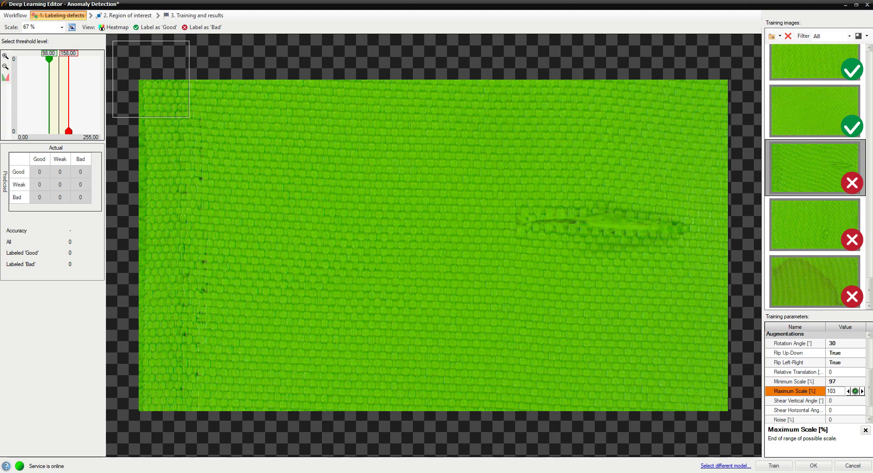
pyautogui.press('Return')
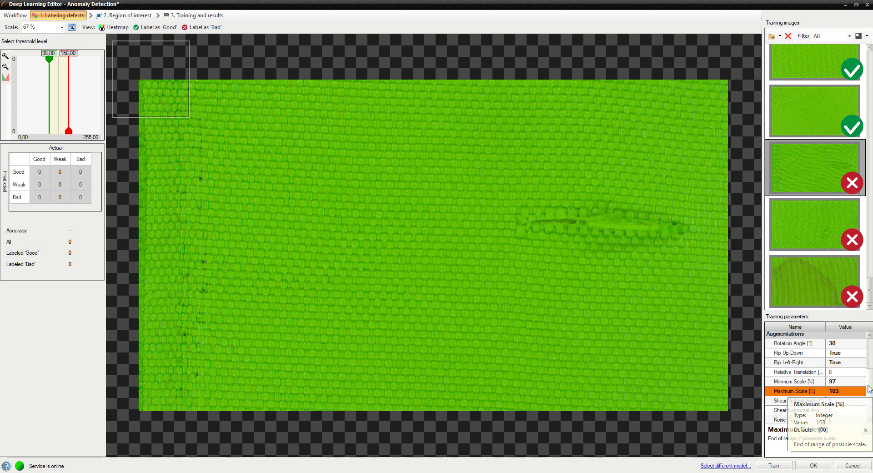
pyautogui.scroll(-2, 869, 396)
pyautogui.click(841, 418)
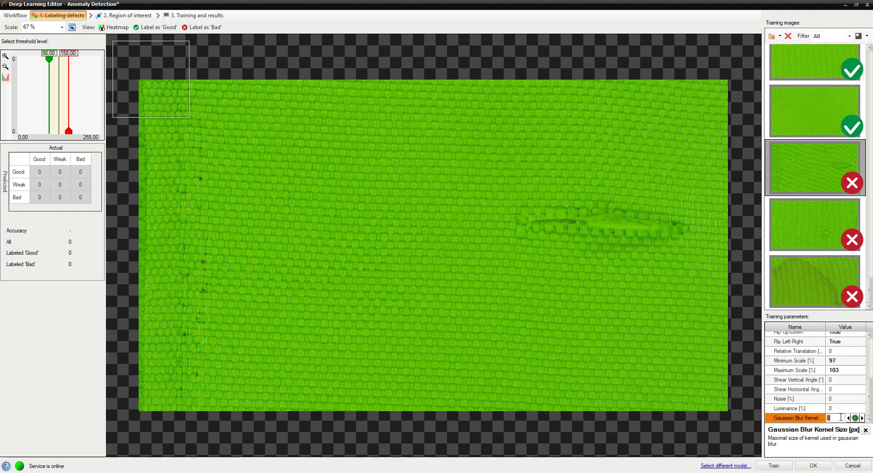
pyautogui.press('Return')
# Try a smaller region of interest that leaves out the image's upper and left margins, and reset it to the default
pyautogui.click(128, 15)
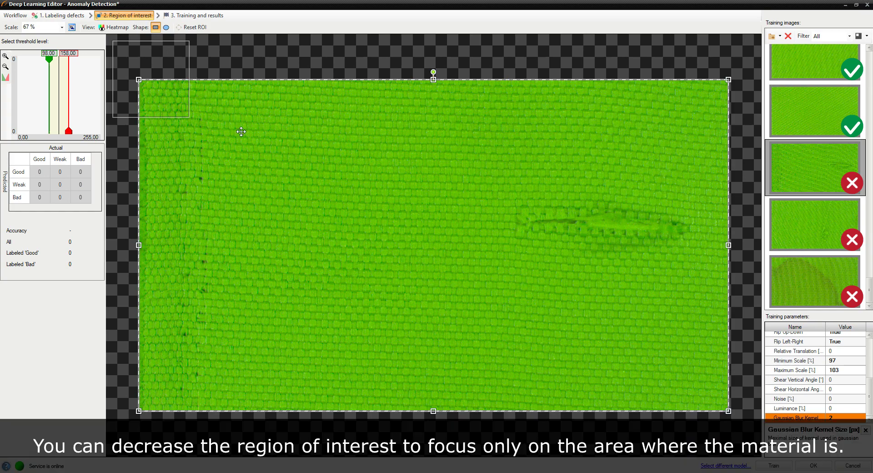
pyautogui.moveTo(243, 133); pyautogui.dragTo(262, 142)
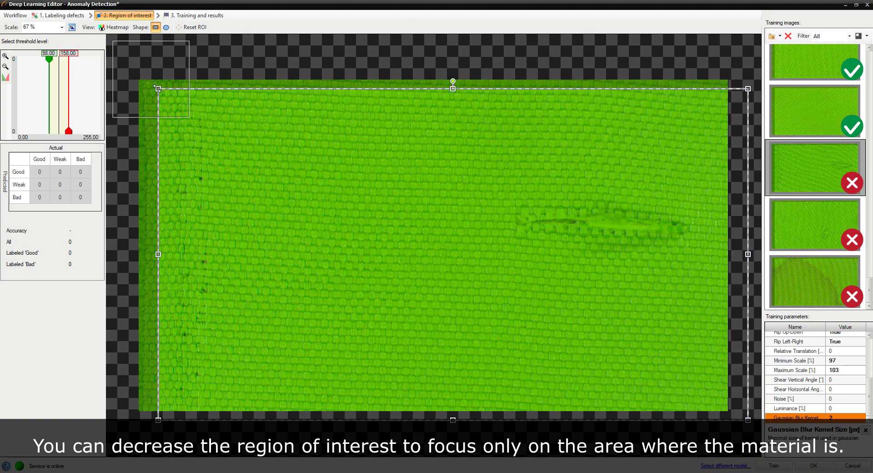
pyautogui.moveTo(159, 89); pyautogui.dragTo(257, 147)
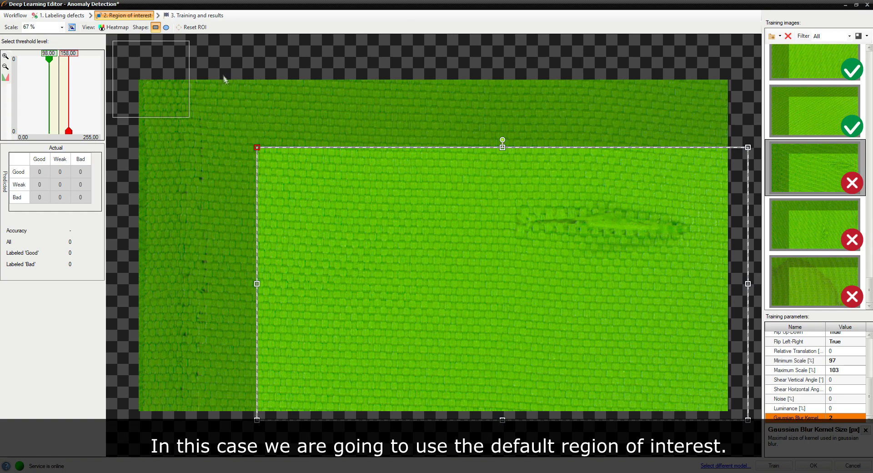
pyautogui.click(198, 32)
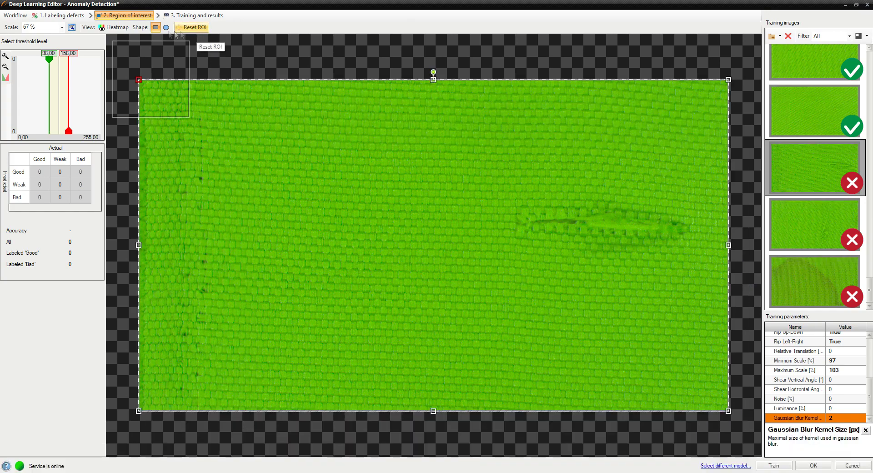
# Train the anomaly detection model on the labeled images and dismiss the training progress dialog
pyautogui.click(59, 15)
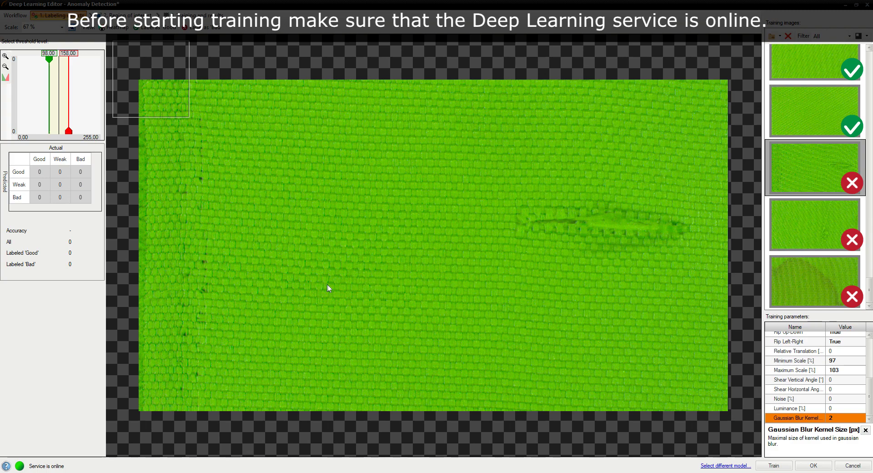
pyautogui.click(774, 464)
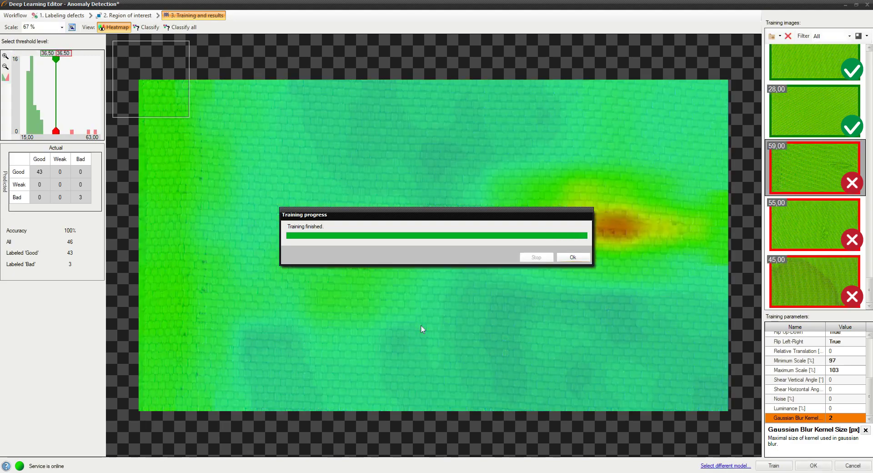
pyautogui.click(569, 257)
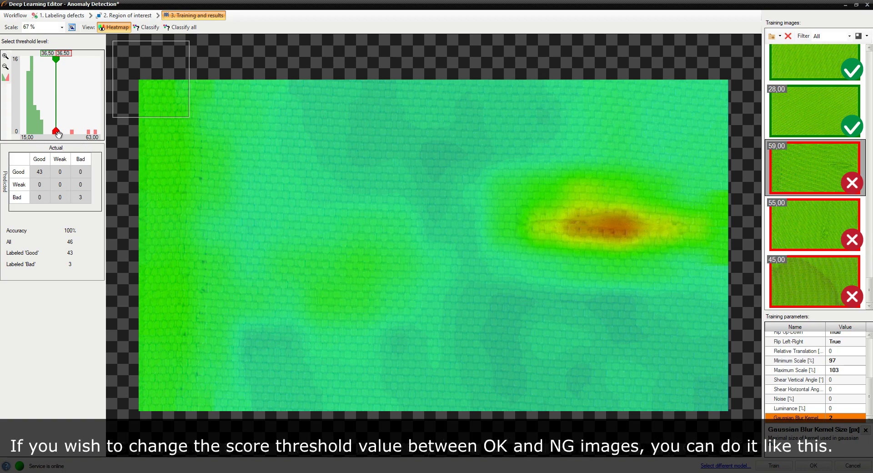
# Raise both score thresholds between good and bad images to 51.07 and bring both back to 36.69
pyautogui.moveTo(56, 132); pyautogui.dragTo(80, 133)
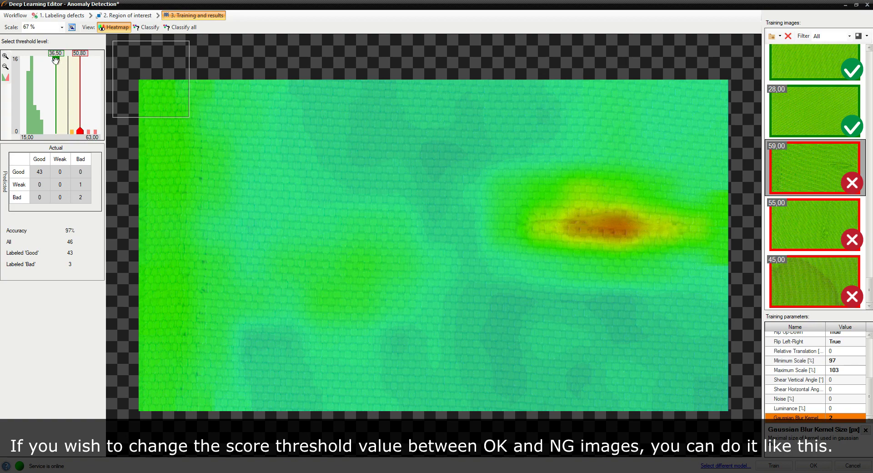
pyautogui.moveTo(55, 59); pyautogui.dragTo(80, 61)
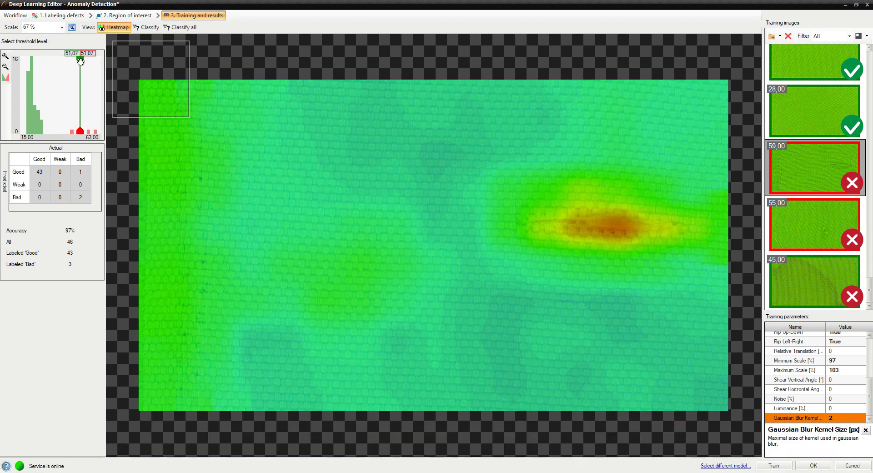
pyautogui.moveTo(80, 60); pyautogui.dragTo(57, 64)
pyautogui.moveTo(80, 133); pyautogui.dragTo(57, 132)
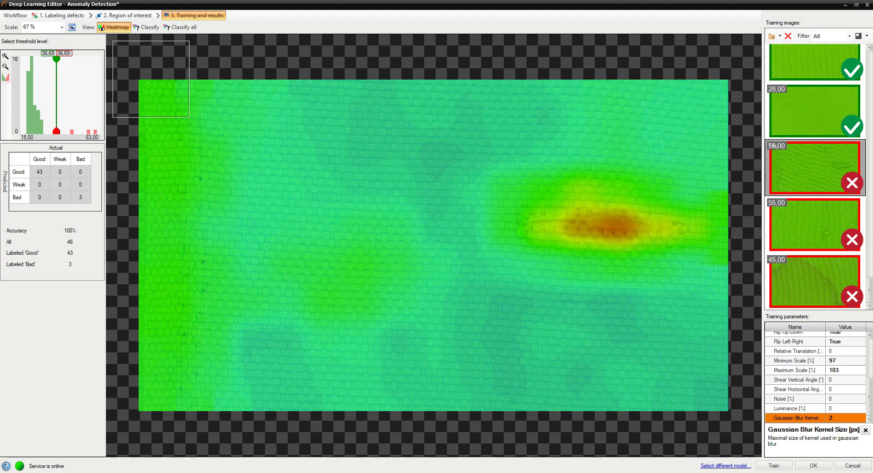
# Examine the defect heatmaps of the three bad training images and a few of the good ones
pyautogui.click(801, 172)
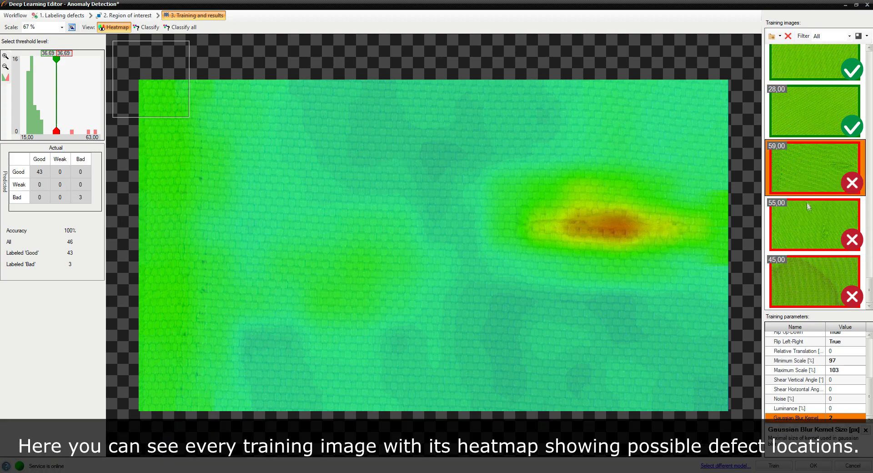
pyautogui.click(803, 224)
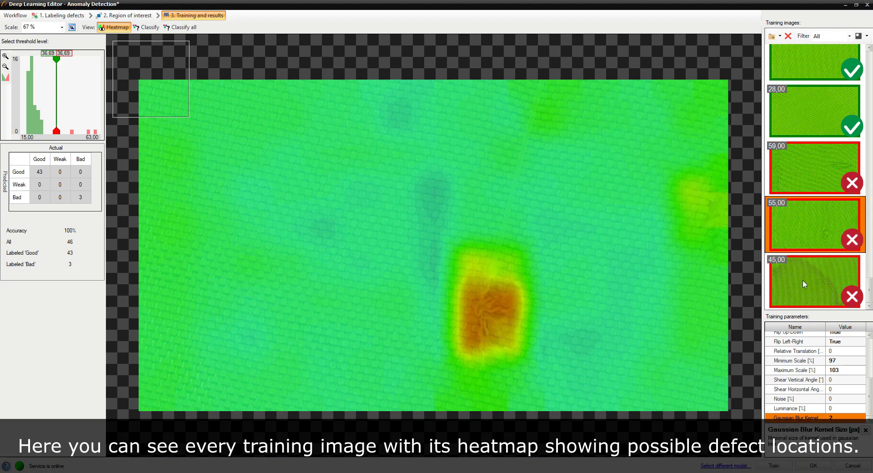
pyautogui.click(803, 280)
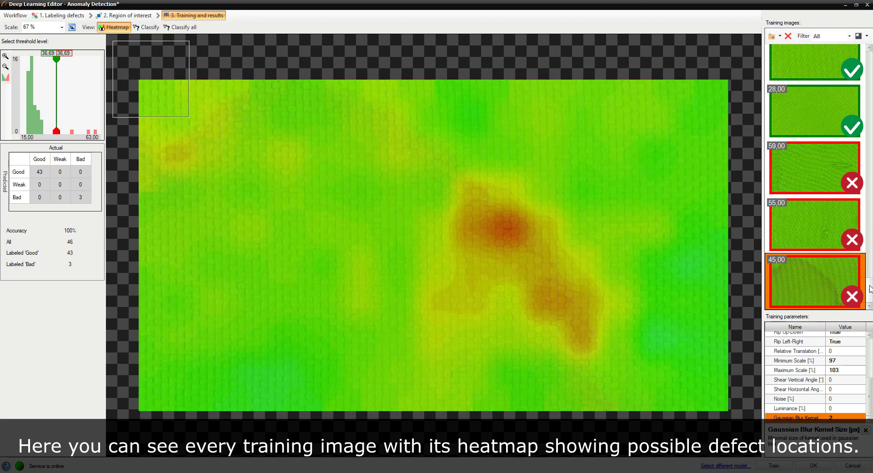
pyautogui.scroll(5, 870, 289)
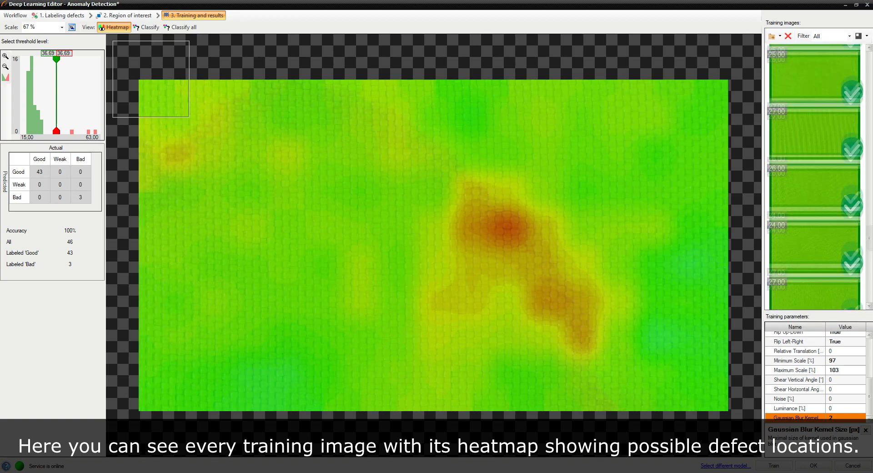
pyautogui.click(810, 175)
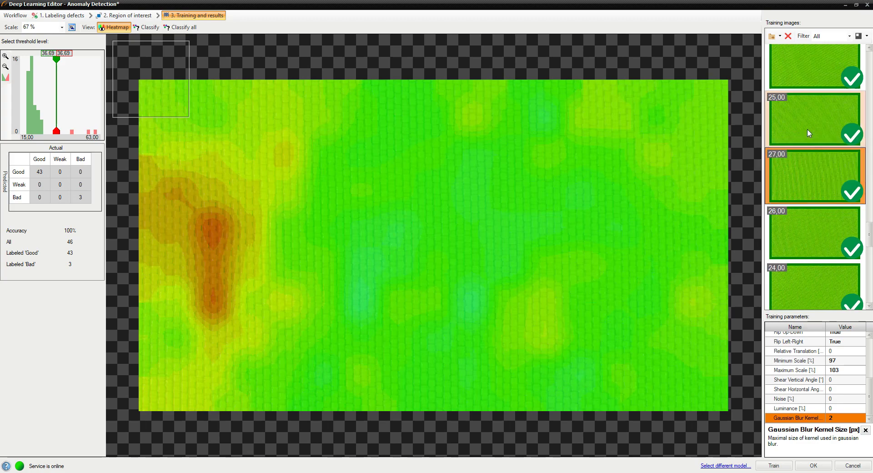
pyautogui.click(809, 132)
pyautogui.click(803, 82)
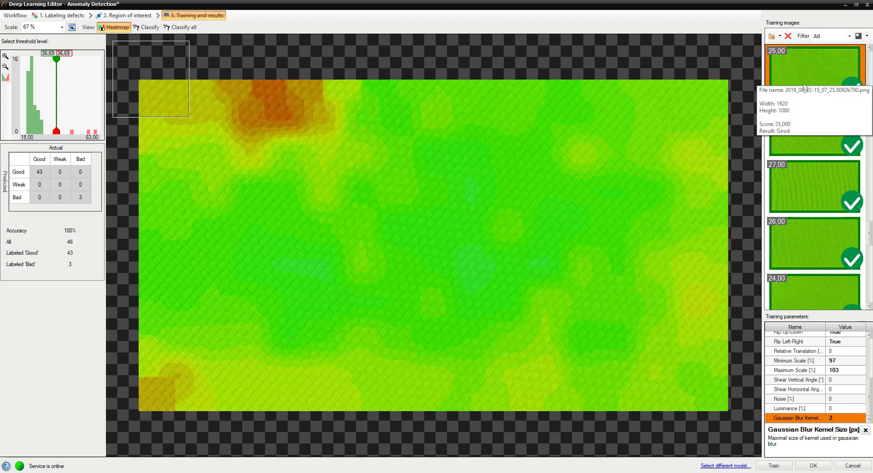
# Accept the trained model and add a VisualizeHeatMap filter connected to the EnumerateImages outImage and the DetectAnomalies2 outHeatmap
pyautogui.click(812, 466)
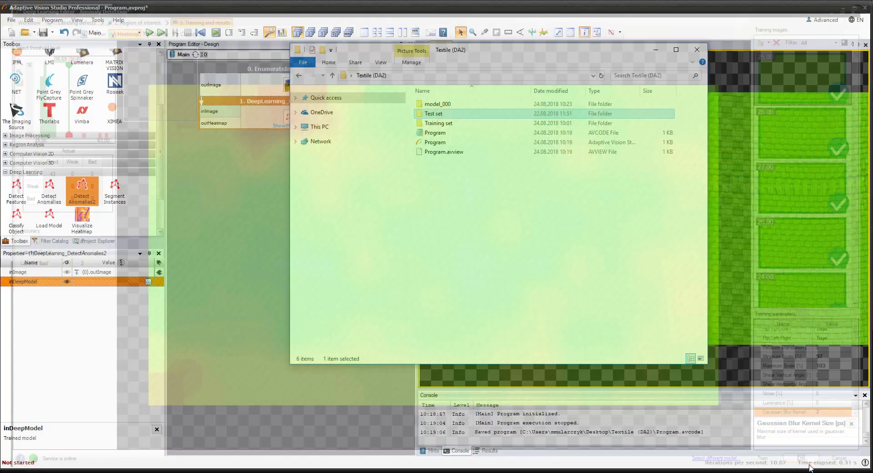
pyautogui.click(253, 169)
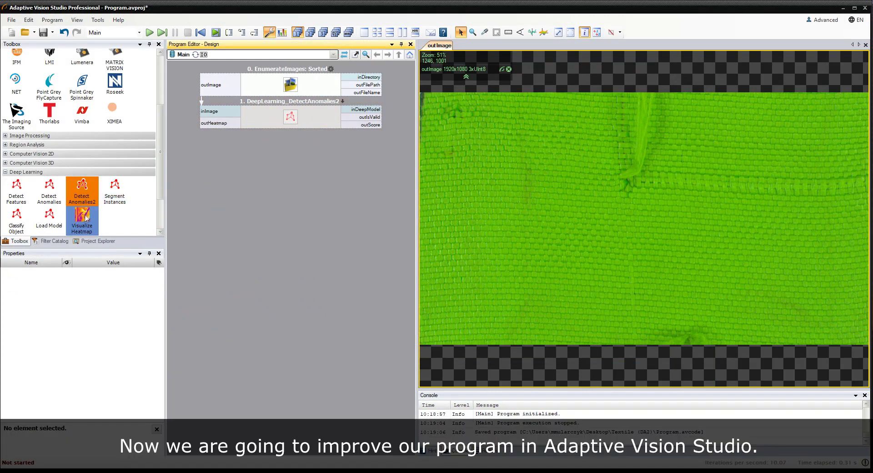
pyautogui.moveTo(82, 217); pyautogui.dragTo(261, 183)
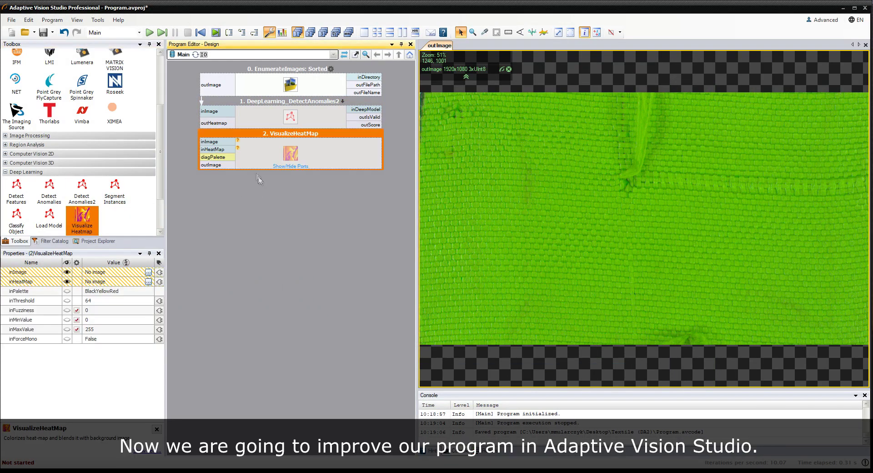
pyautogui.moveTo(216, 86); pyautogui.dragTo(219, 150)
pyautogui.click(218, 124)
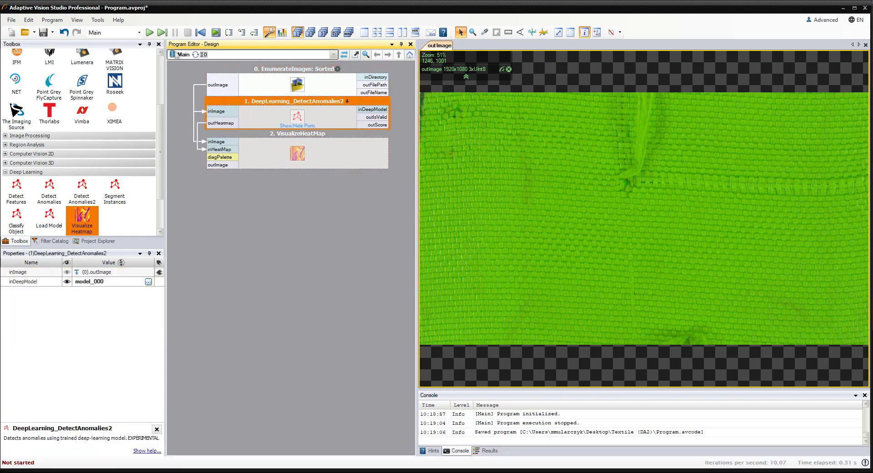
# Execute one program iteration and preview the VisualizeHeatMap outImage in a second view beside the source image
pyautogui.click(161, 32)
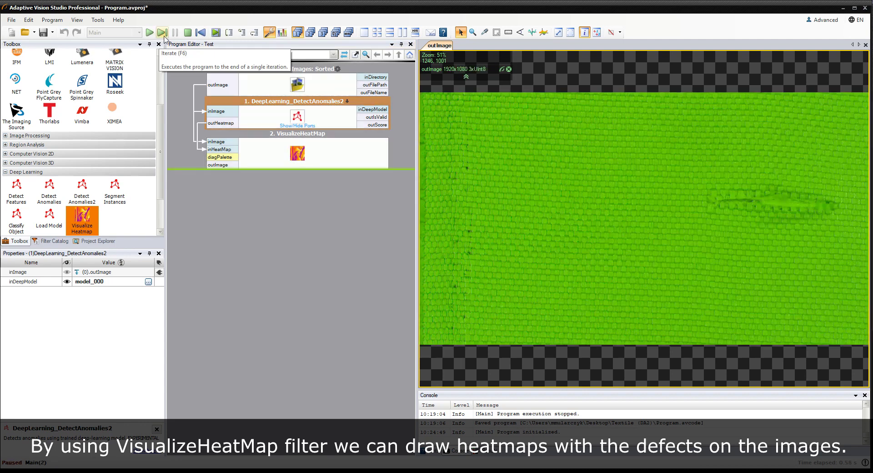
pyautogui.click(402, 33)
pyautogui.moveTo(223, 165); pyautogui.dragTo(743, 175)
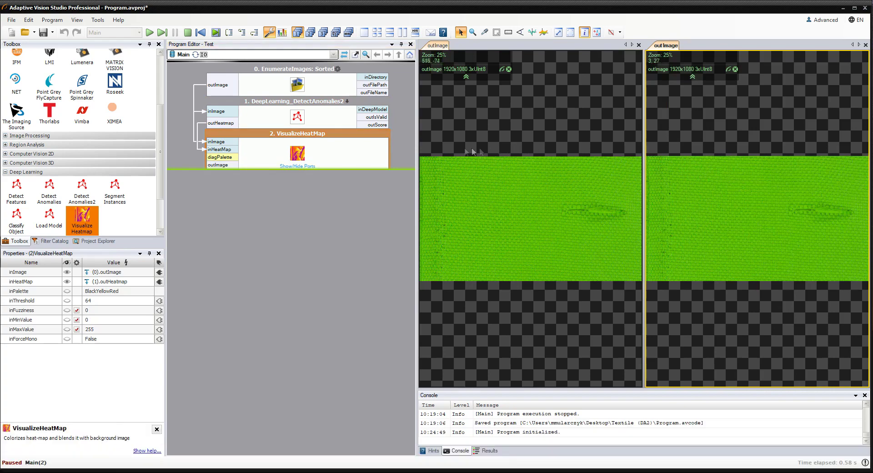
# Set the inPalette of the VisualizeHeatMap filter to GreenYellowRed
pyautogui.click(336, 157)
pyautogui.click(140, 282)
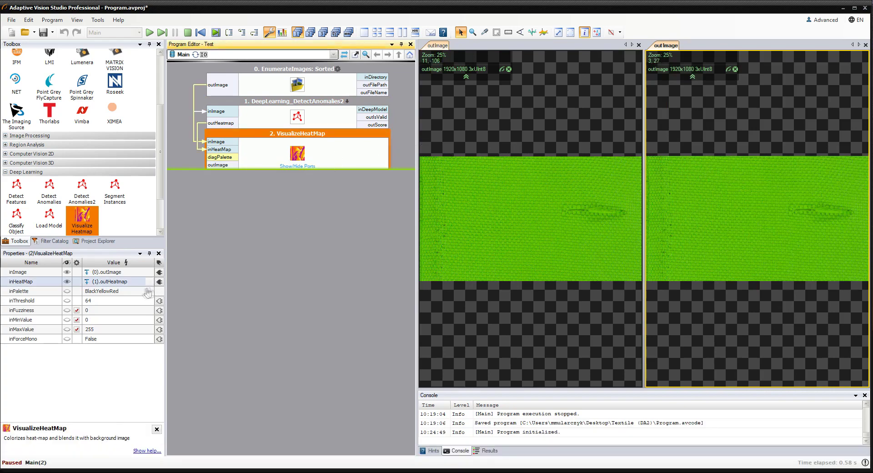
pyautogui.click(140, 291)
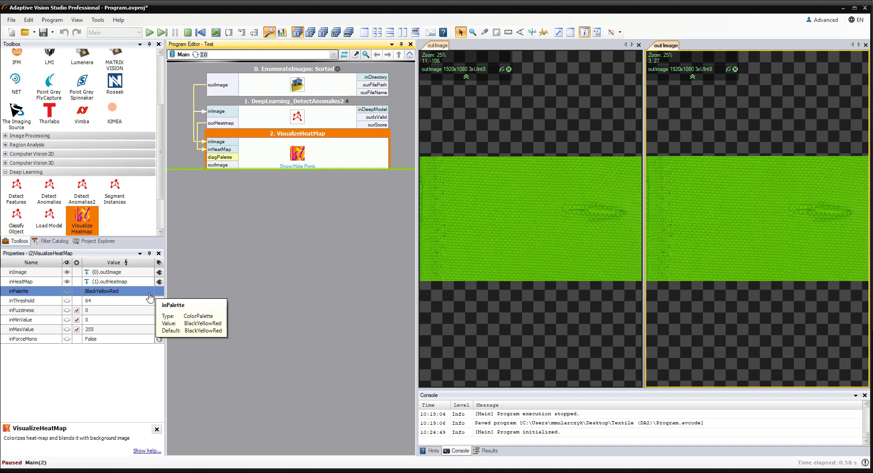
pyautogui.click(151, 295)
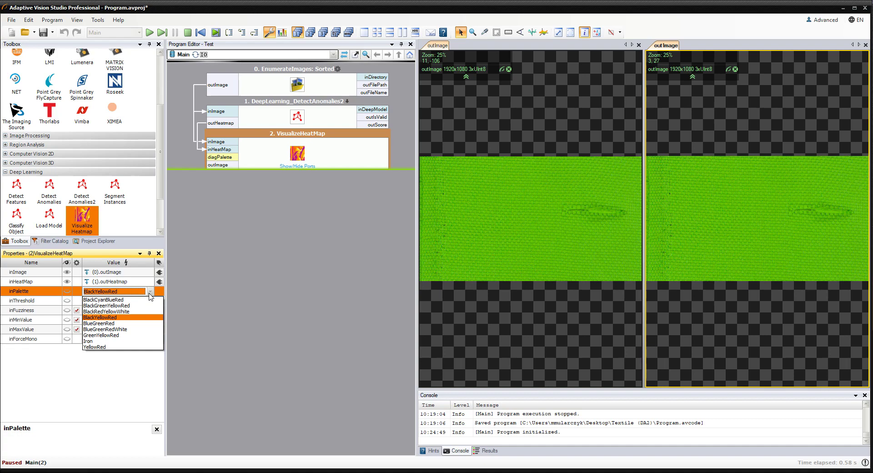
pyautogui.press('Down')
pyautogui.press('Down')
pyautogui.press('Down')
pyautogui.press('Return')
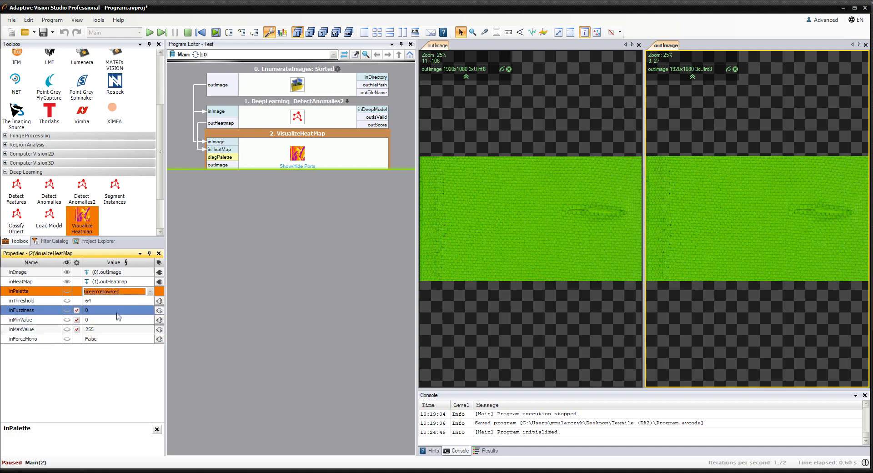
# Set the VisualizeHeatMap inThreshold to 0 and inFuzziness to 200
pyautogui.click(115, 301)
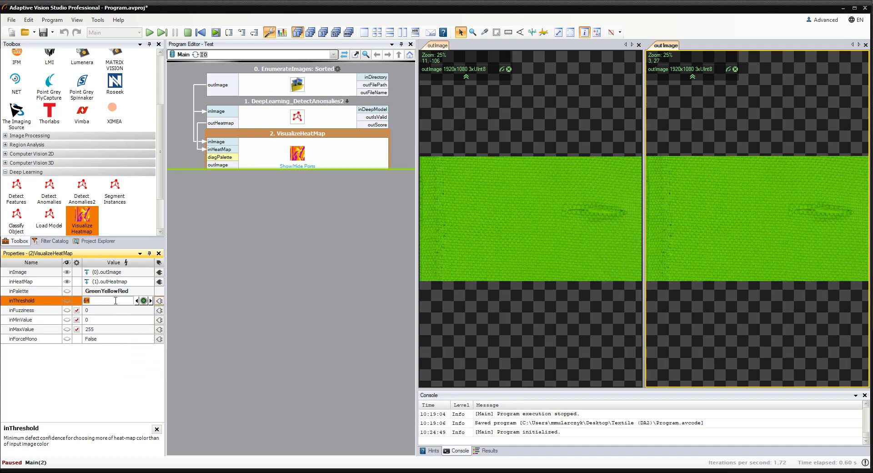
pyautogui.write('0')
pyautogui.press('Return')
pyautogui.click(113, 311)
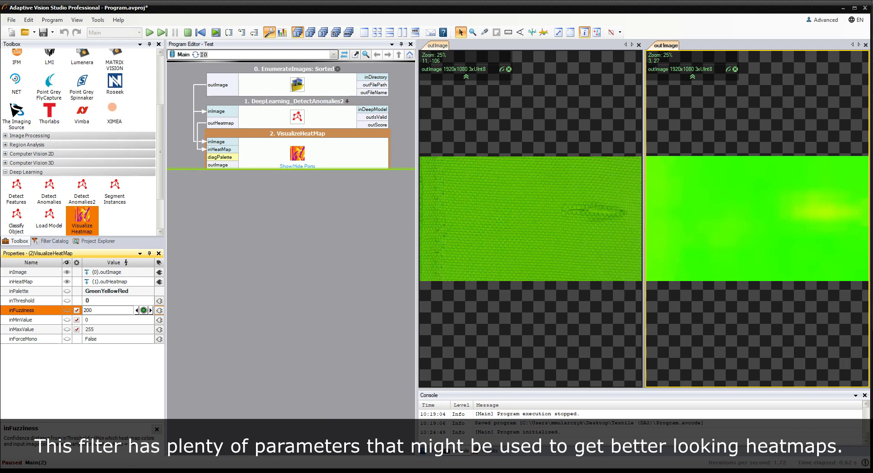
pyautogui.press('Return')
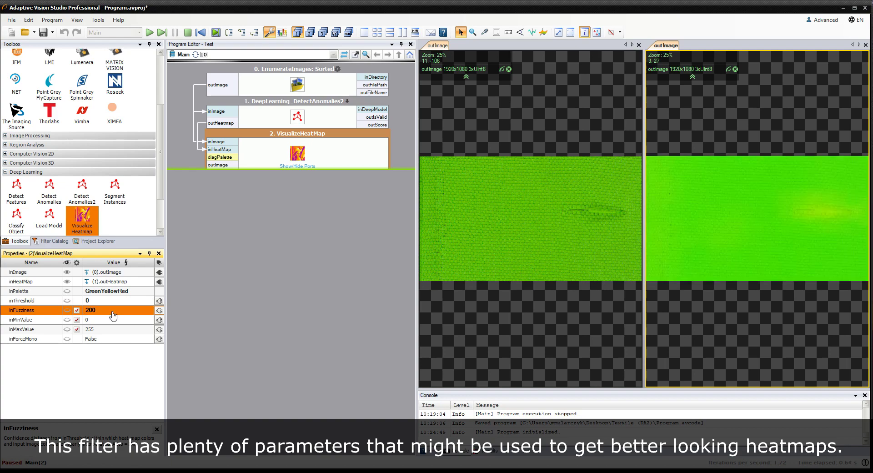
# Set the VisualizeHeatMap inMinValue to 15 and inMaxValue to 52
pyautogui.click(113, 319)
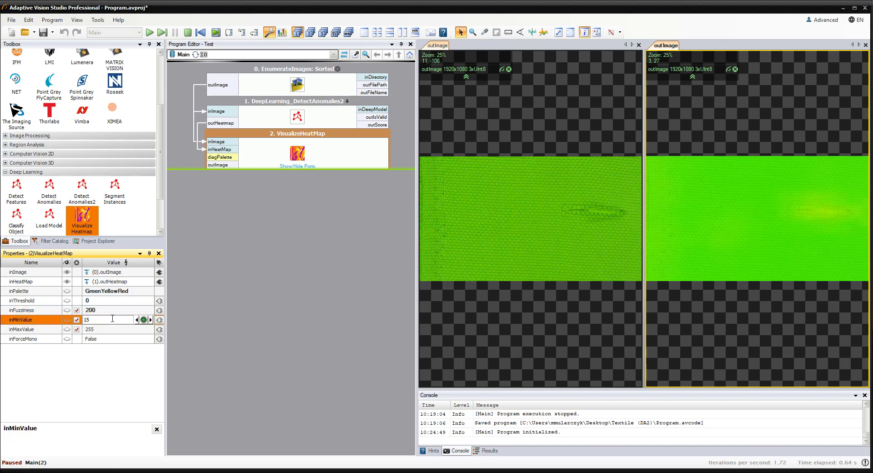
pyautogui.write('15')
pyautogui.press('Return')
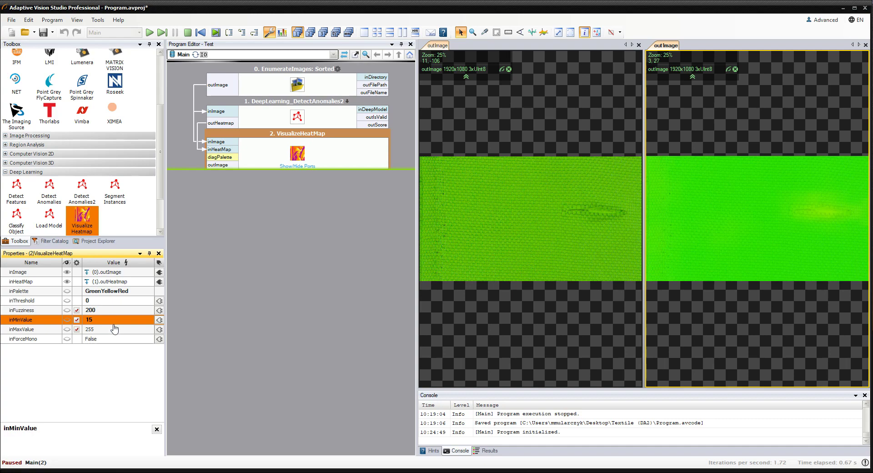
pyautogui.click(114, 328)
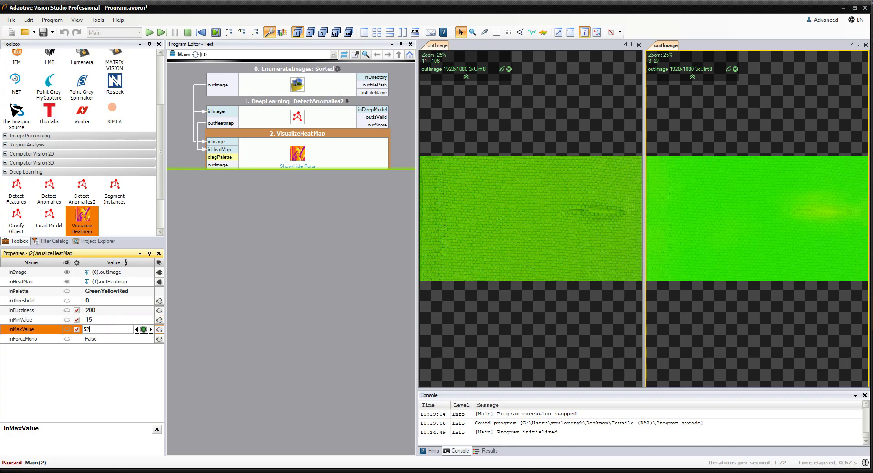
pyautogui.press('Return')
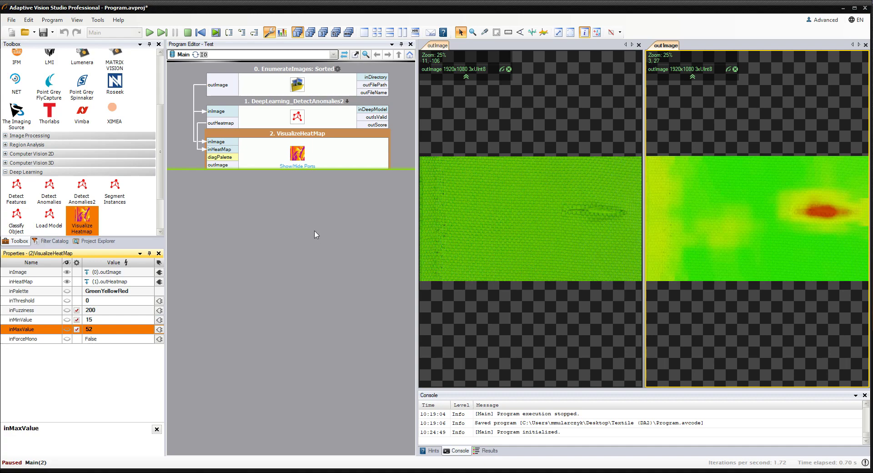
# Iterate the program over several images to examine the recolored heatmaps beside the source images
pyautogui.click(163, 33)
pyautogui.click(163, 33)
pyautogui.click(163, 33)
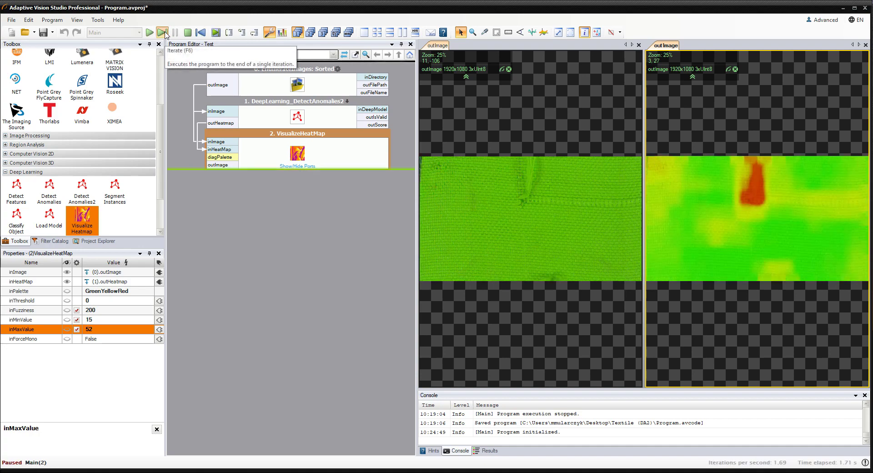
pyautogui.click(163, 33)
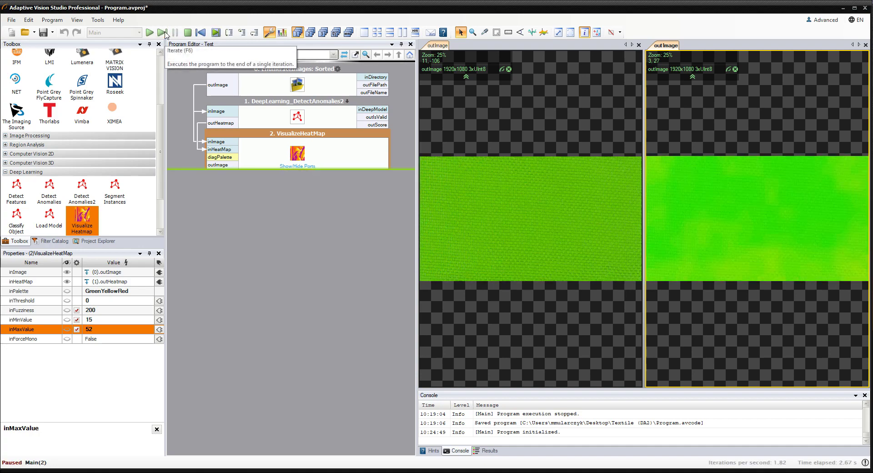
pyautogui.click(163, 32)
pyautogui.click(163, 33)
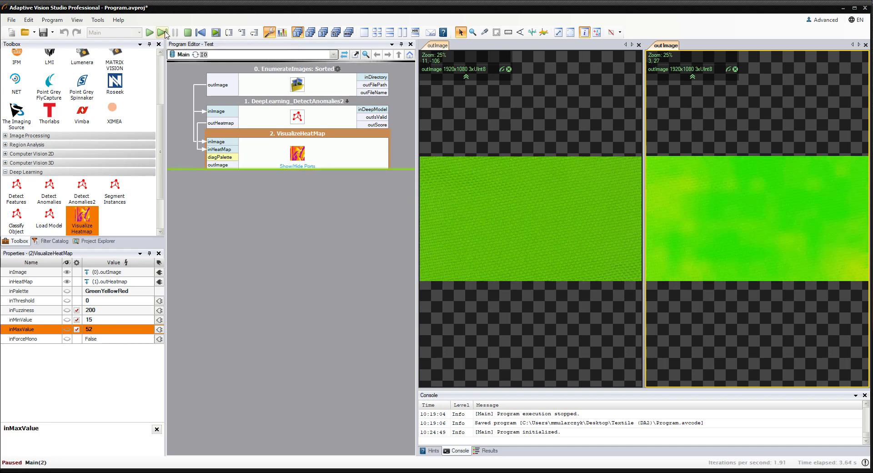
pyautogui.click(163, 32)
pyautogui.click(165, 33)
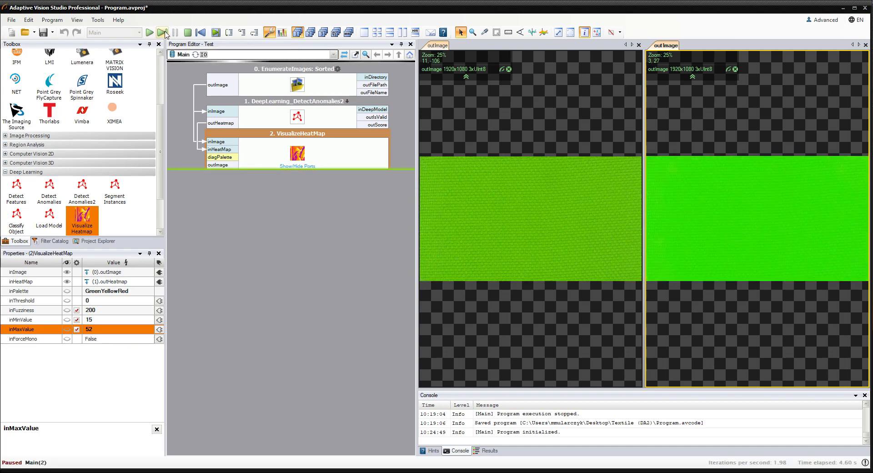
pyautogui.click(164, 33)
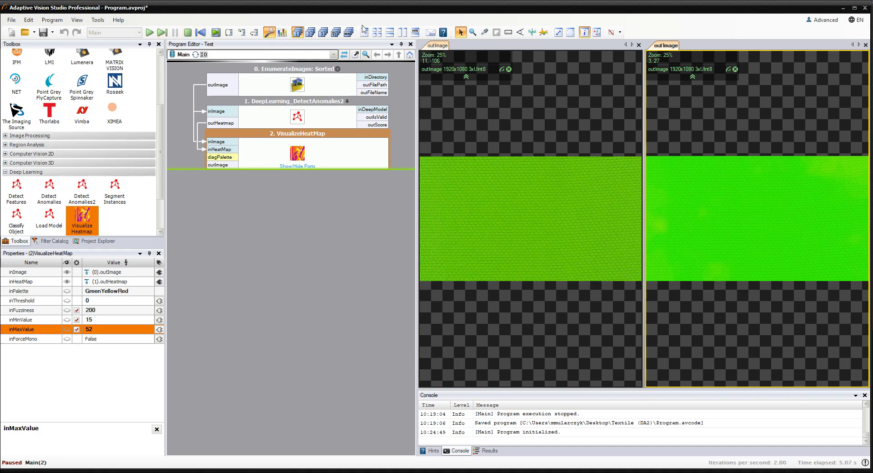
# Arrange the previews as a two-by-two grid, close one empty view and shrink the remaining one to a low strip beneath both images
pyautogui.click(377, 32)
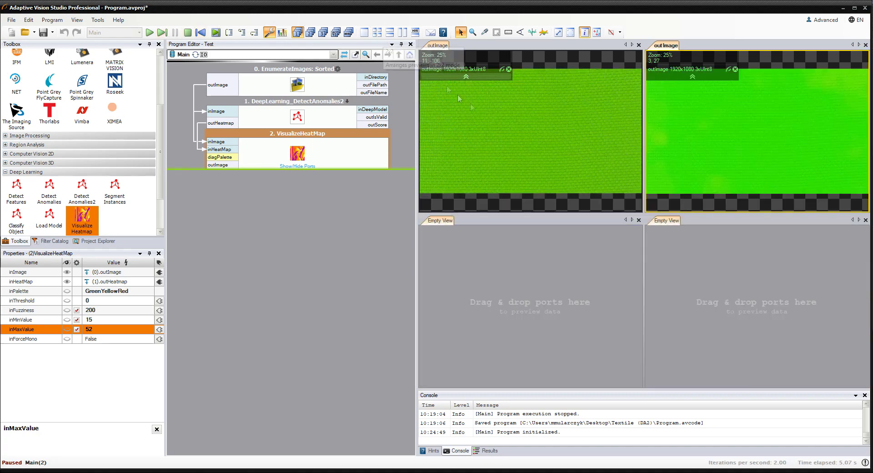
pyautogui.click(639, 220)
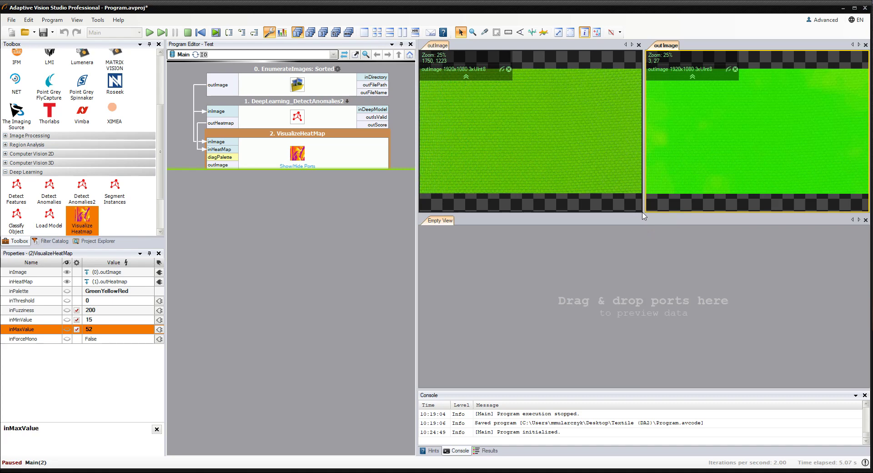
pyautogui.moveTo(643, 214); pyautogui.dragTo(644, 229)
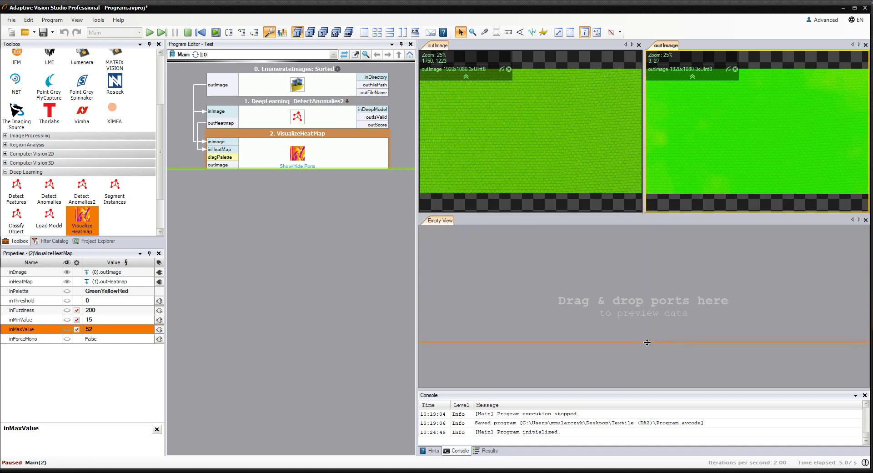
pyautogui.moveTo(647, 342); pyautogui.dragTo(648, 343)
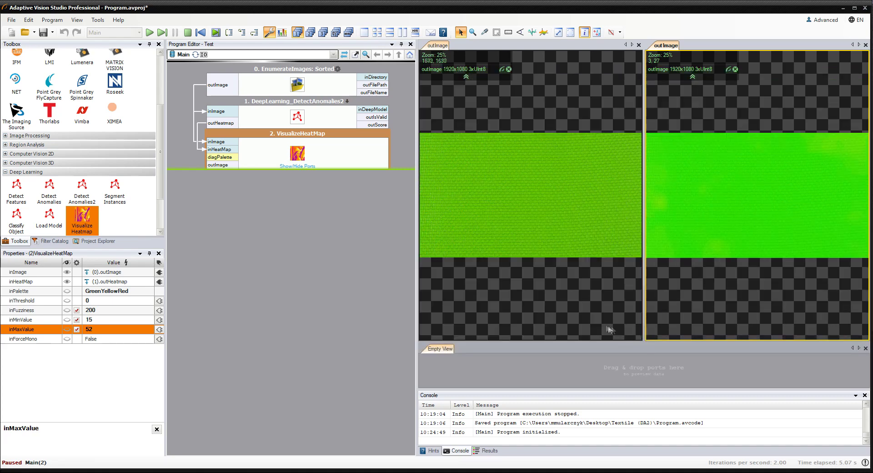
# Preview the outIsValid and outScore outputs of DeepLearning_DetectAnomalies2 together in the empty view beneath the images
pyautogui.click(306, 166)
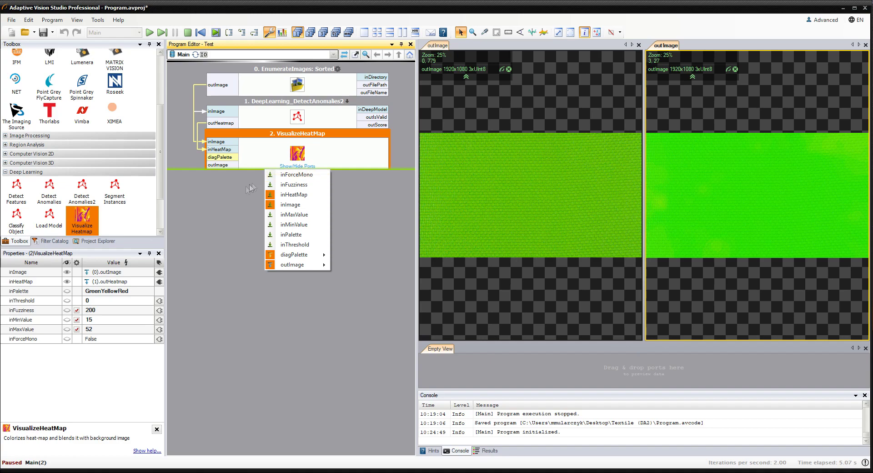
pyautogui.click(234, 196)
pyautogui.click(270, 124)
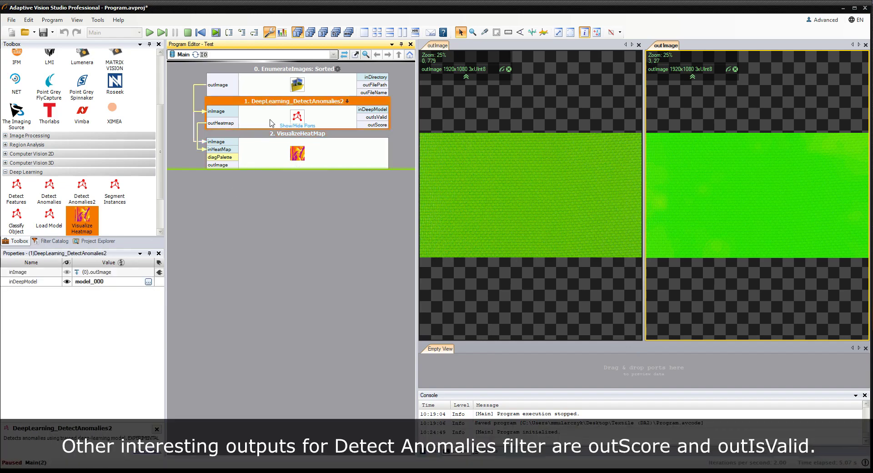
pyautogui.click(288, 125)
pyautogui.moveTo(377, 116); pyautogui.dragTo(451, 359)
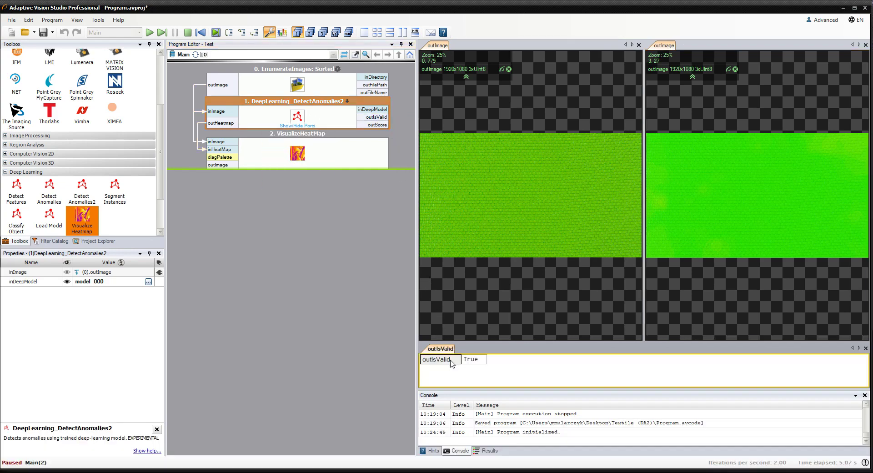
pyautogui.moveTo(374, 127); pyautogui.dragTo(448, 370)
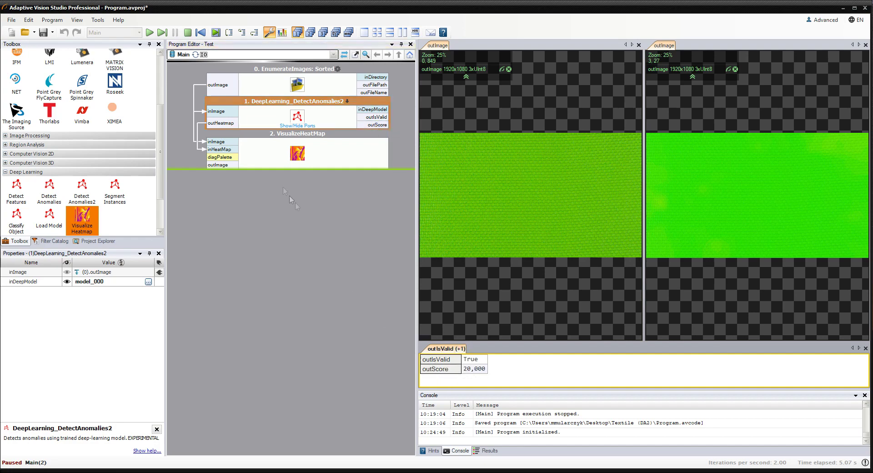
# Iterate through the remaining images to compare each heatmap with its outIsValid and outScore values, and stop the program at the end
pyautogui.click(163, 33)
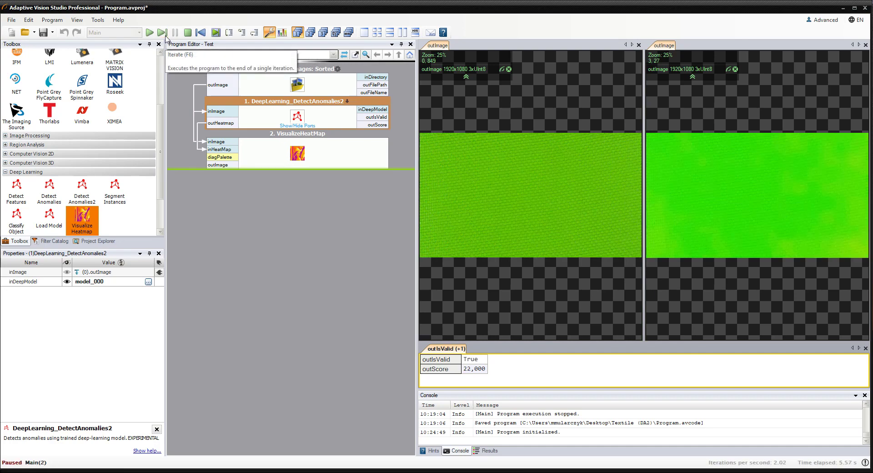
pyautogui.click(162, 32)
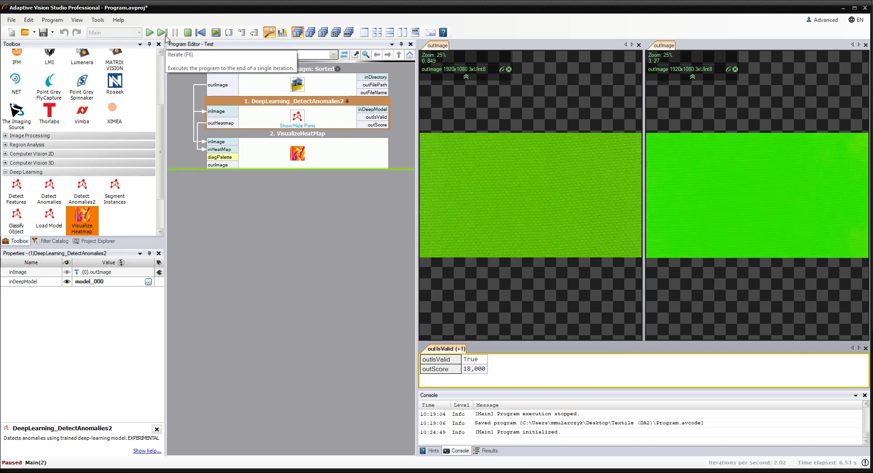
pyautogui.click(162, 33)
pyautogui.click(163, 33)
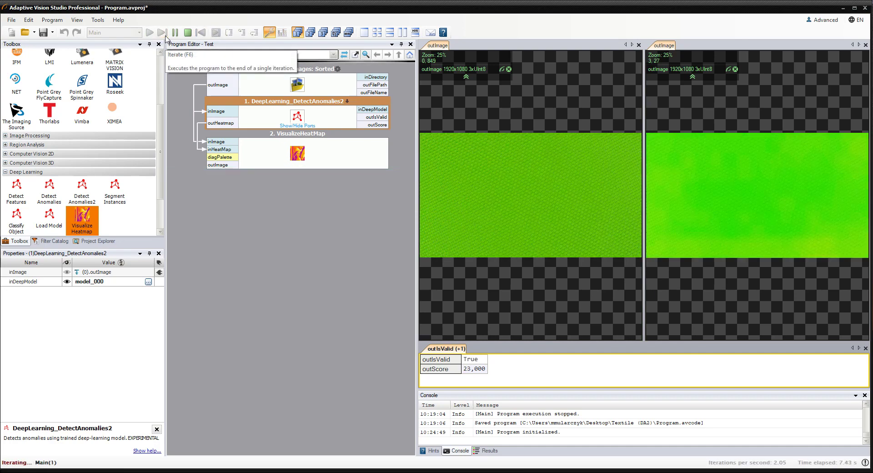
pyautogui.click(165, 36)
pyautogui.click(166, 37)
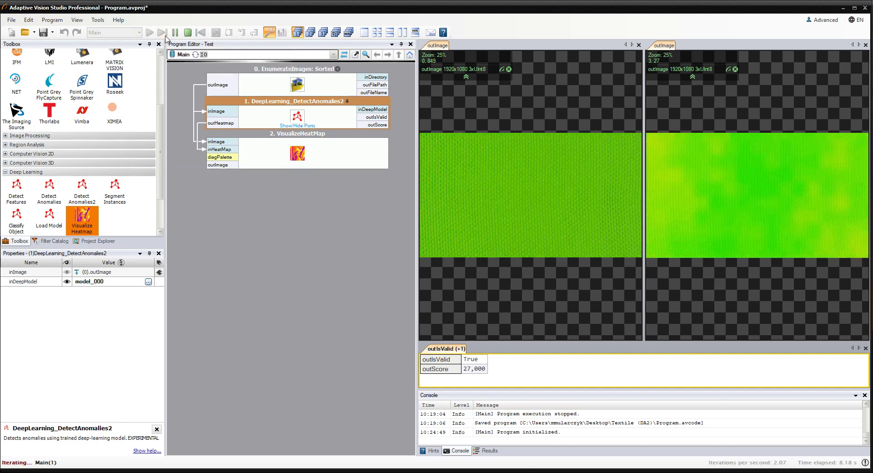
pyautogui.click(165, 36)
pyautogui.click(165, 36)
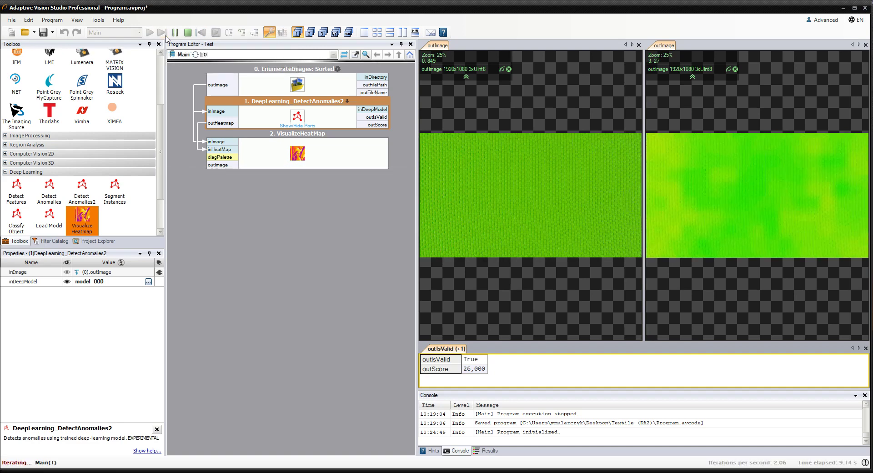
pyautogui.click(166, 36)
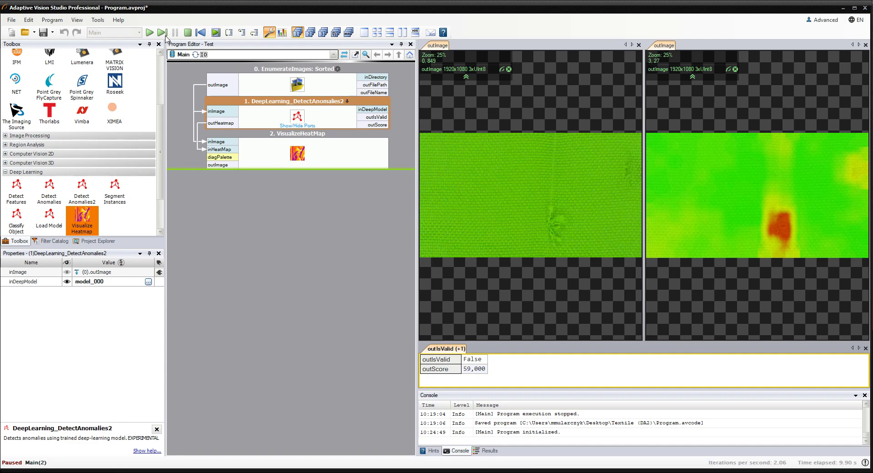
pyautogui.click(166, 37)
pyautogui.click(165, 36)
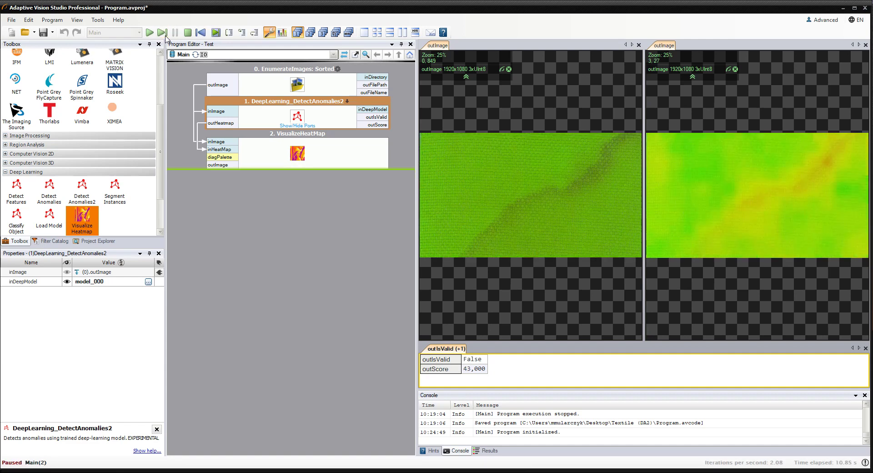
pyautogui.click(166, 36)
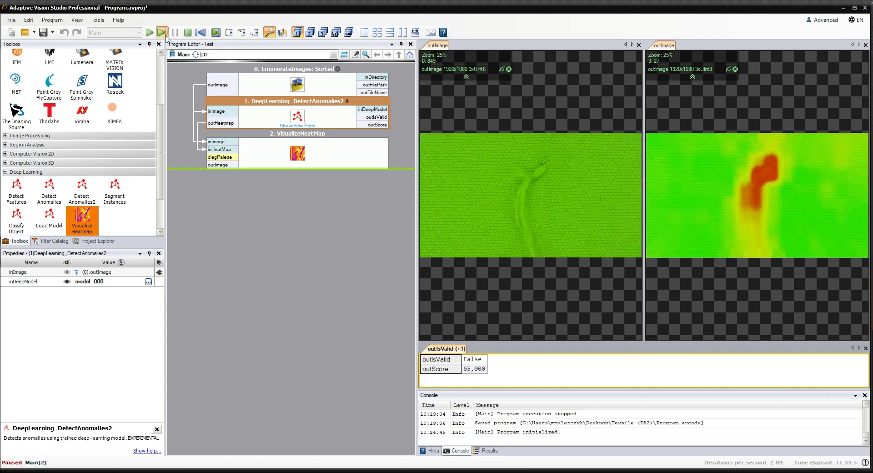
pyautogui.click(166, 37)
pyautogui.click(166, 36)
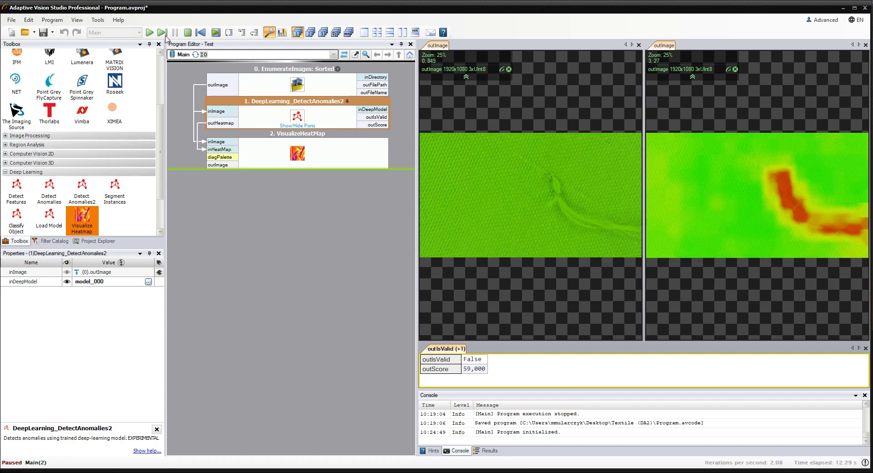
pyautogui.click(166, 36)
pyautogui.click(166, 37)
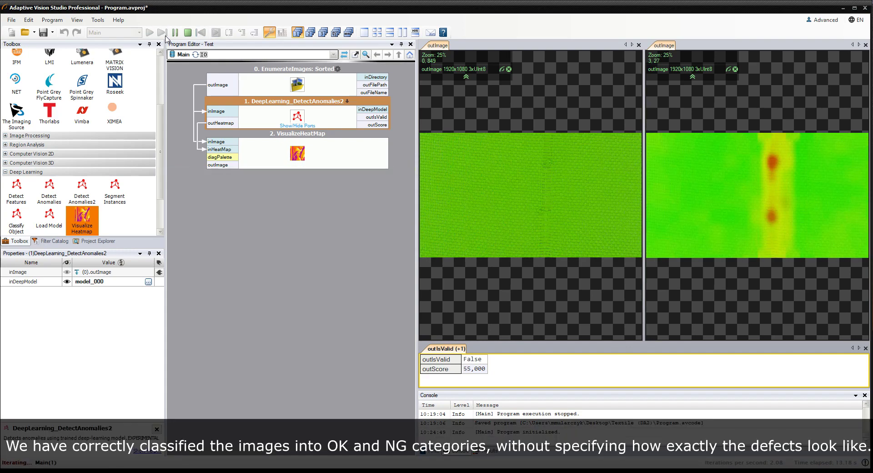
pyautogui.click(166, 36)
pyautogui.click(165, 36)
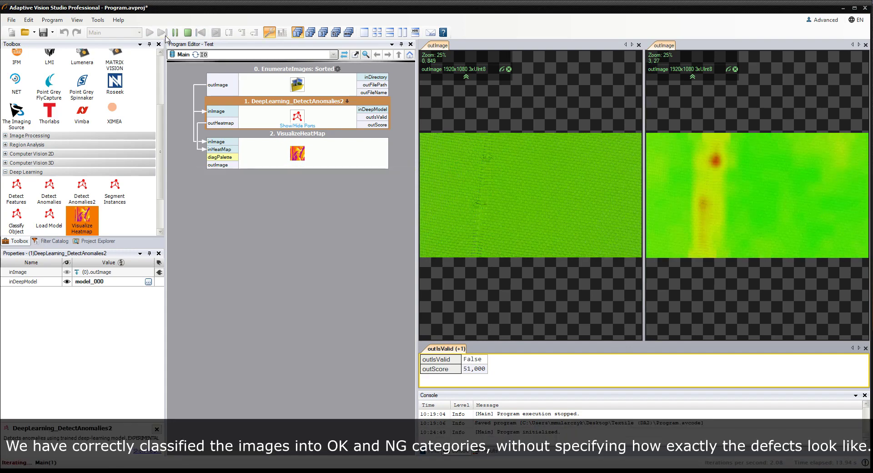
pyautogui.click(166, 37)
pyautogui.click(165, 36)
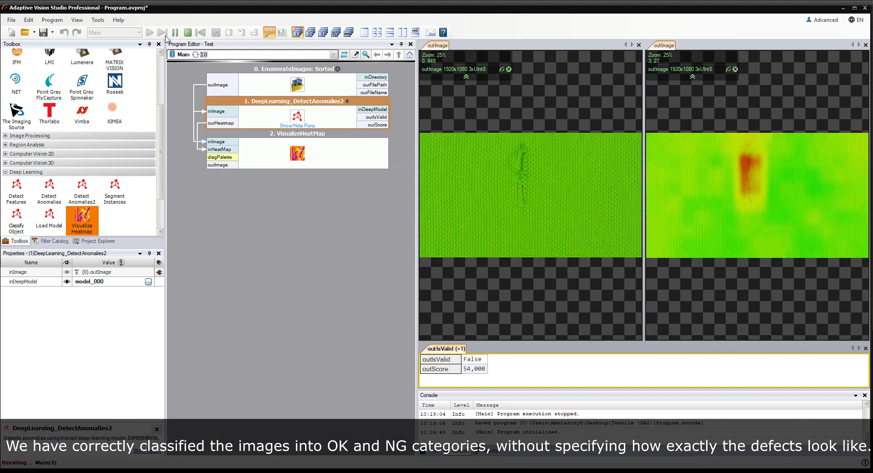
pyautogui.click(166, 36)
pyautogui.click(166, 36)
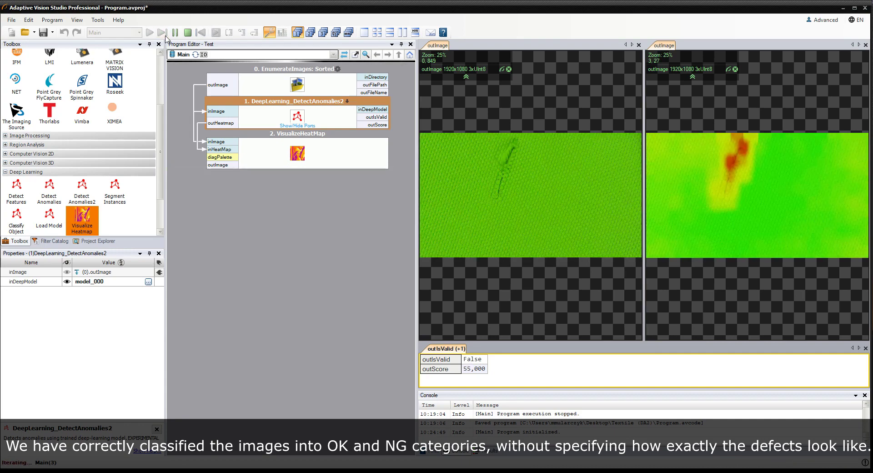
pyautogui.click(166, 36)
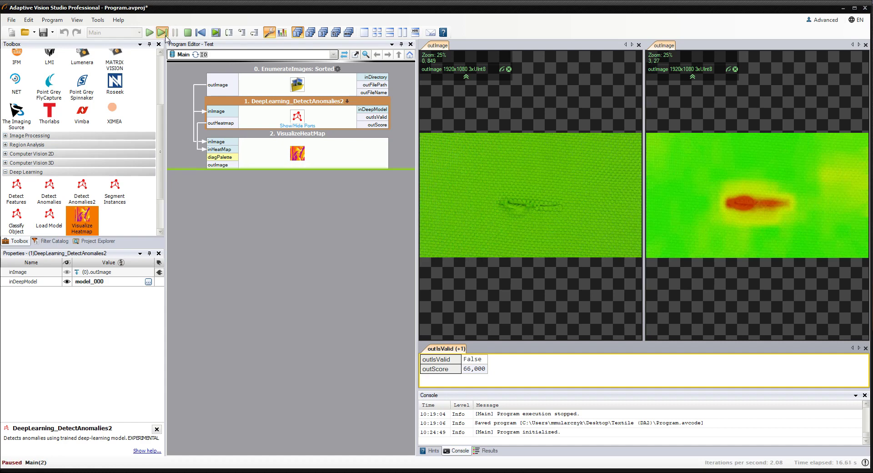
pyautogui.click(165, 37)
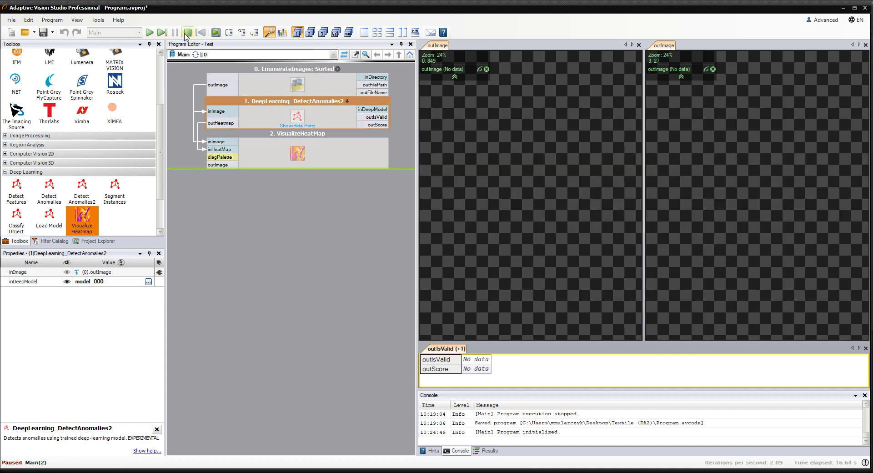
pyautogui.click(188, 33)
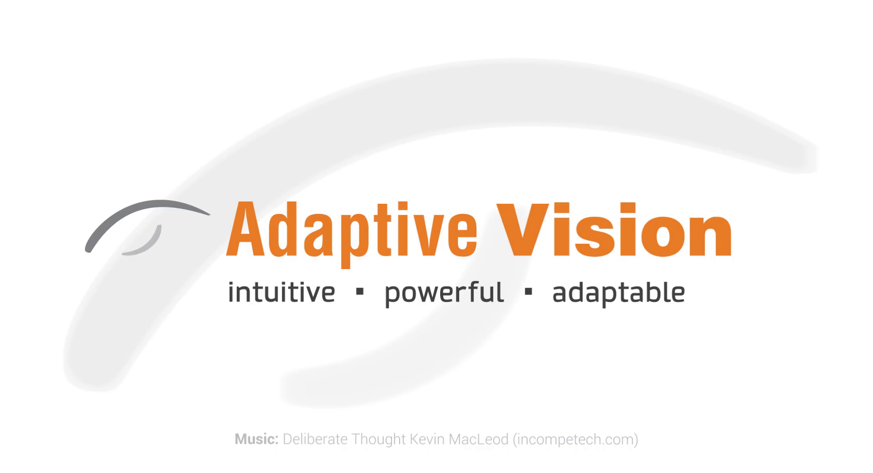